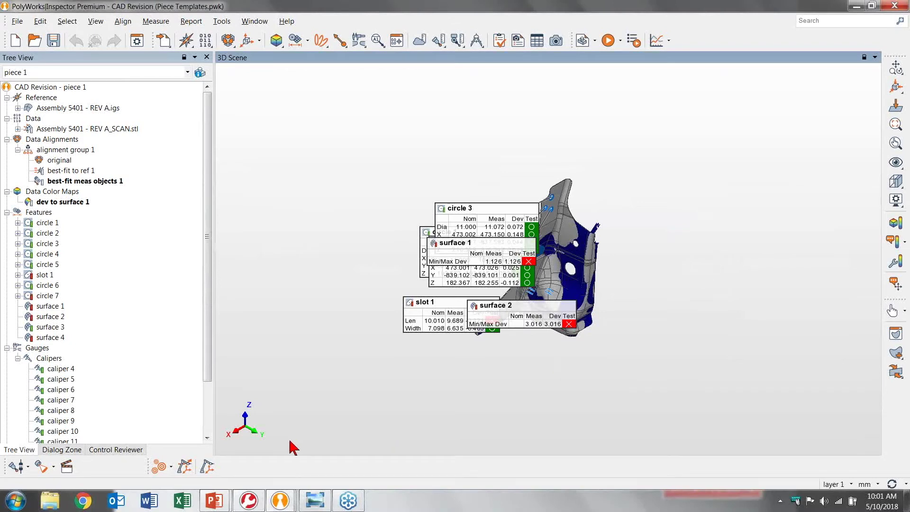
Switch to the Partial_vs_Full_Inspection project window and show the datum planes, bolt patterns and Circle 11 in the scene
mouse_move(281, 507)
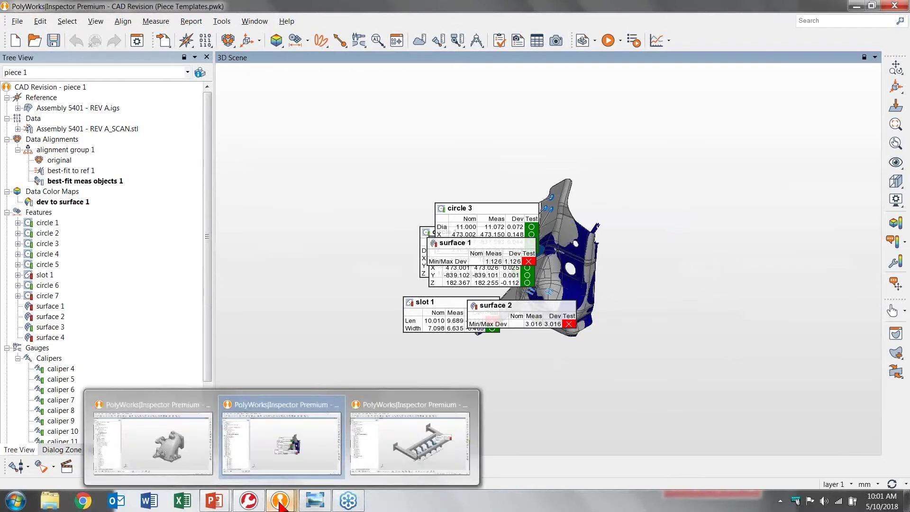
click(180, 446)
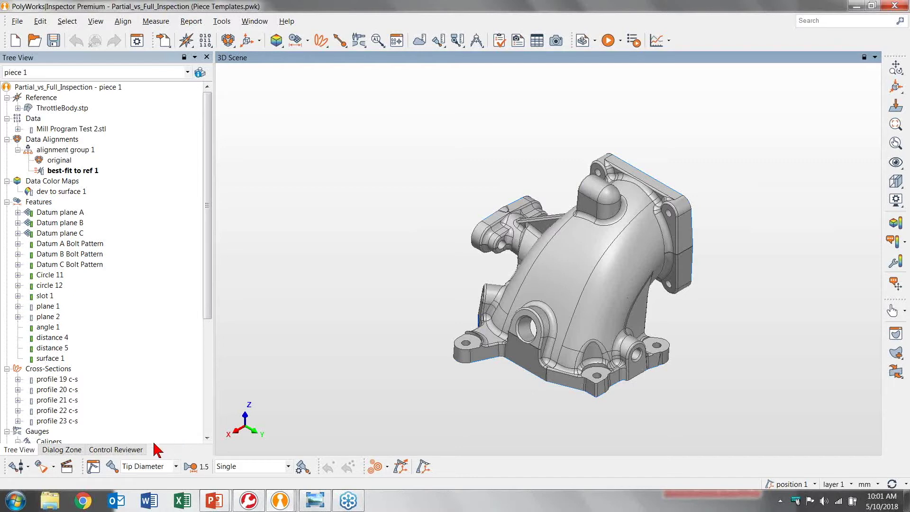
drag(73, 256, 75, 243)
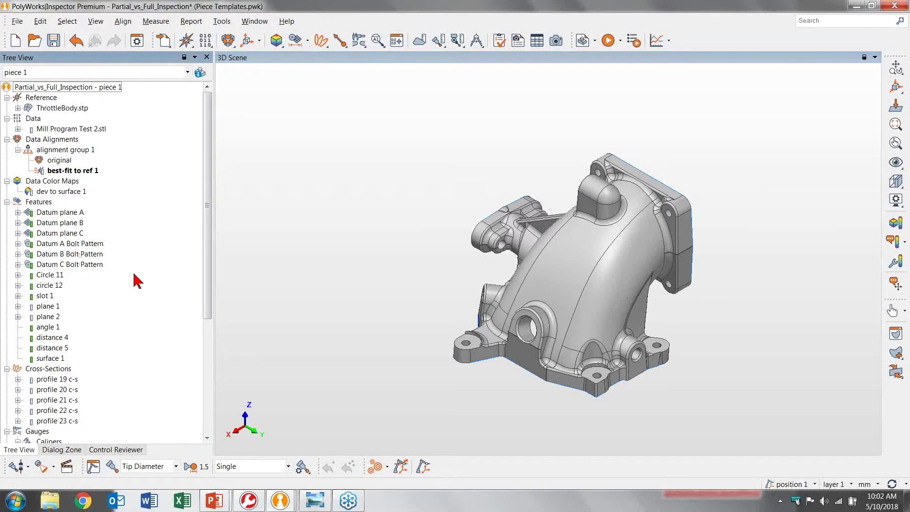
drag(436, 275, 398, 264)
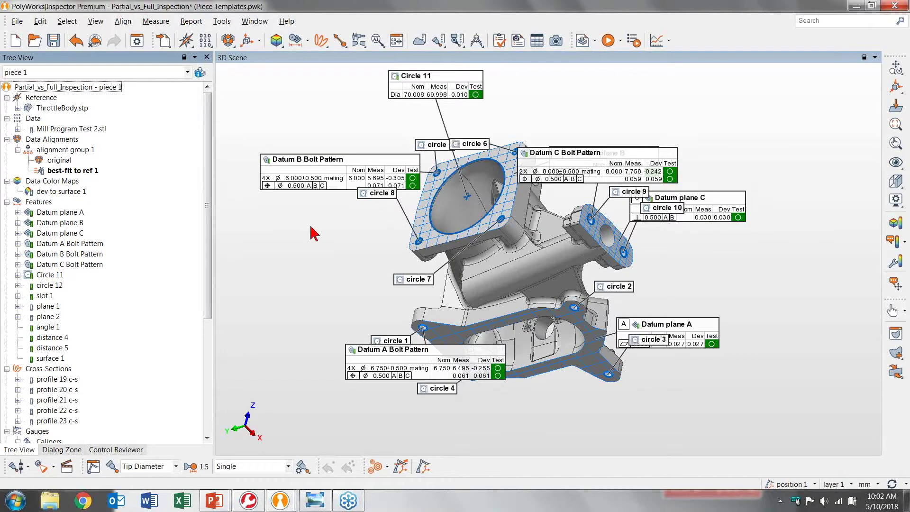
Show the caliper and profile gauges on the throttle body and examine the profile radii around the bored boss
drag(209, 255, 204, 348)
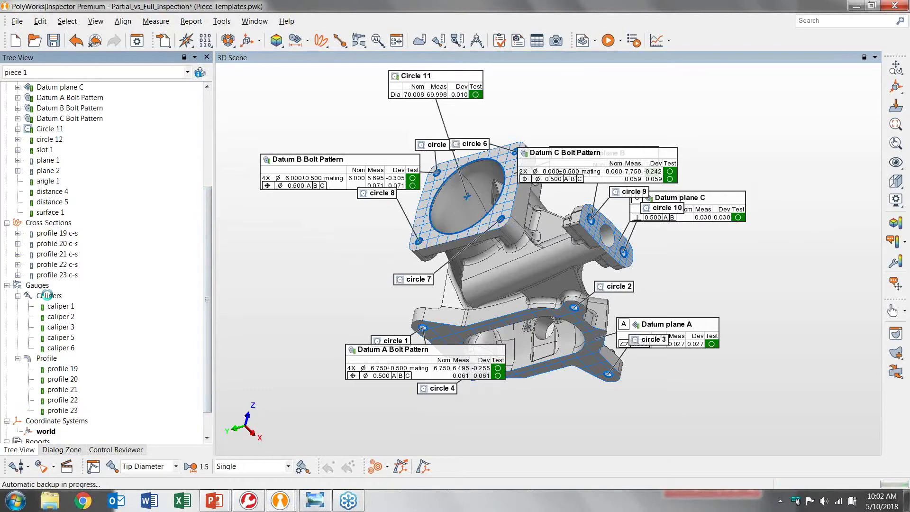
middle_click(47, 296)
drag(382, 286, 444, 281)
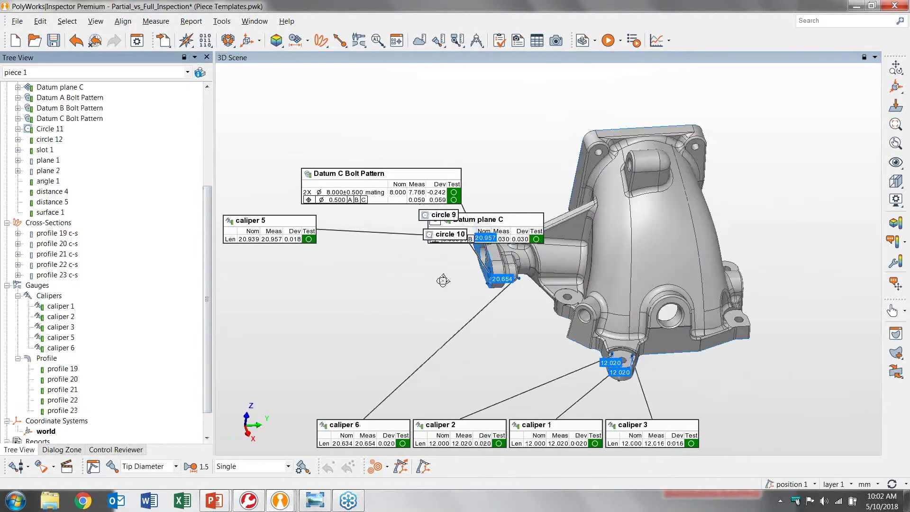
middle_click(47, 358)
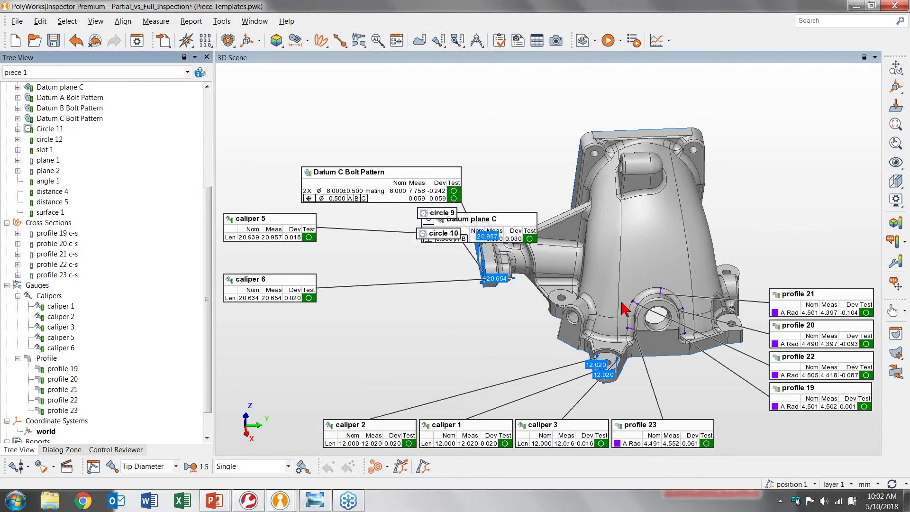
scroll(622, 303, up, 6)
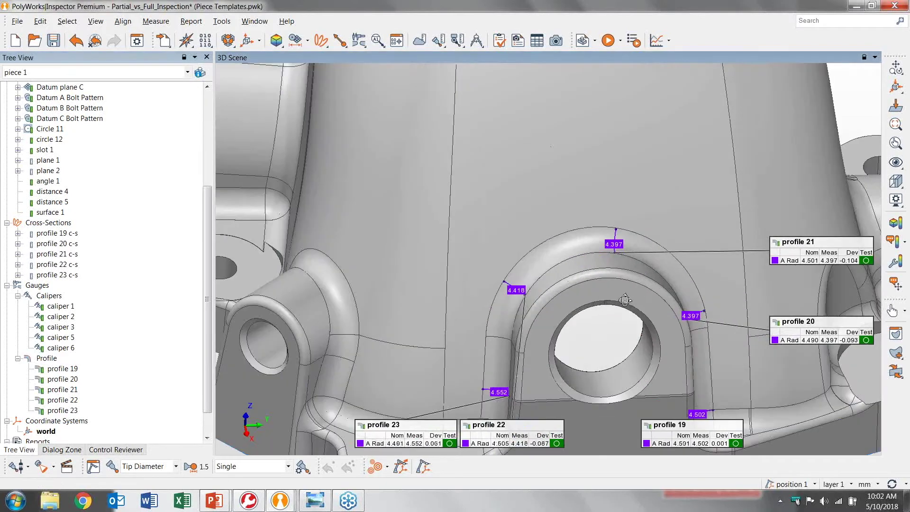
drag(625, 300, 604, 304)
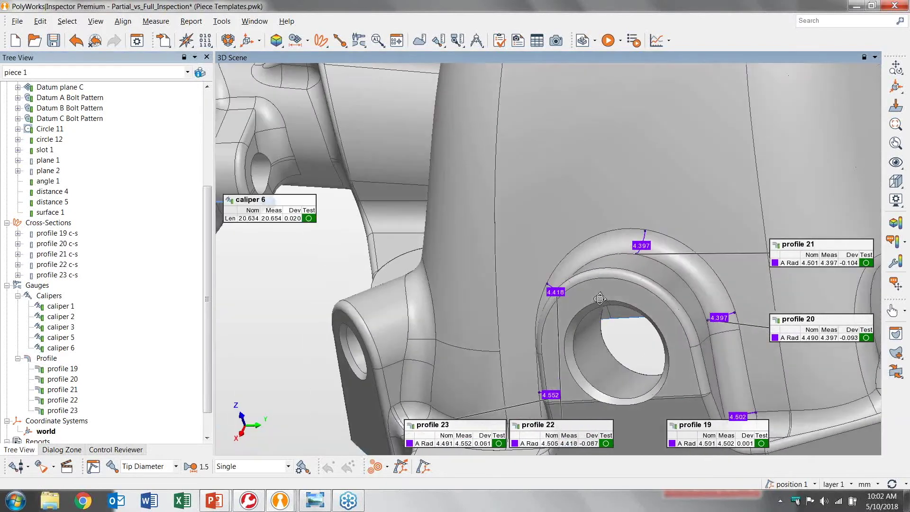
Review the Radius Checks, Width Checks and Datum Bolt Patterns control views in the control reviewer
click(498, 43)
click(77, 88)
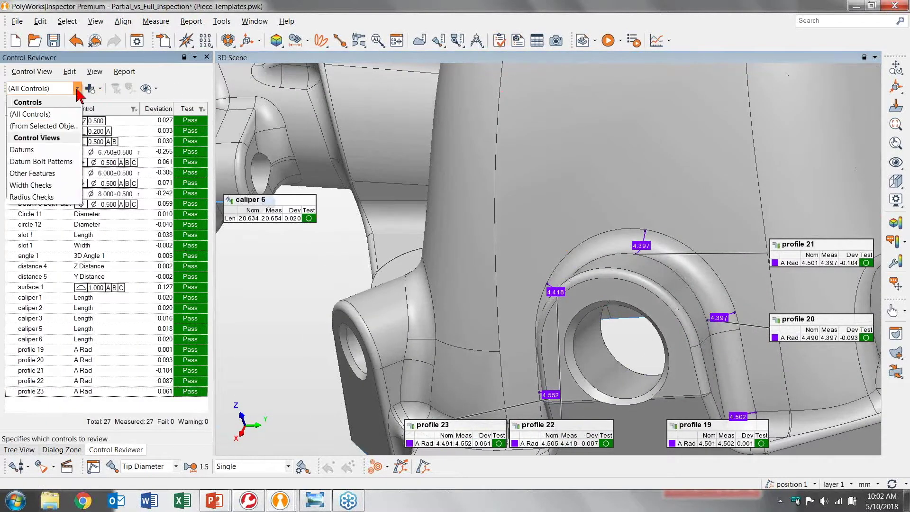
click(42, 196)
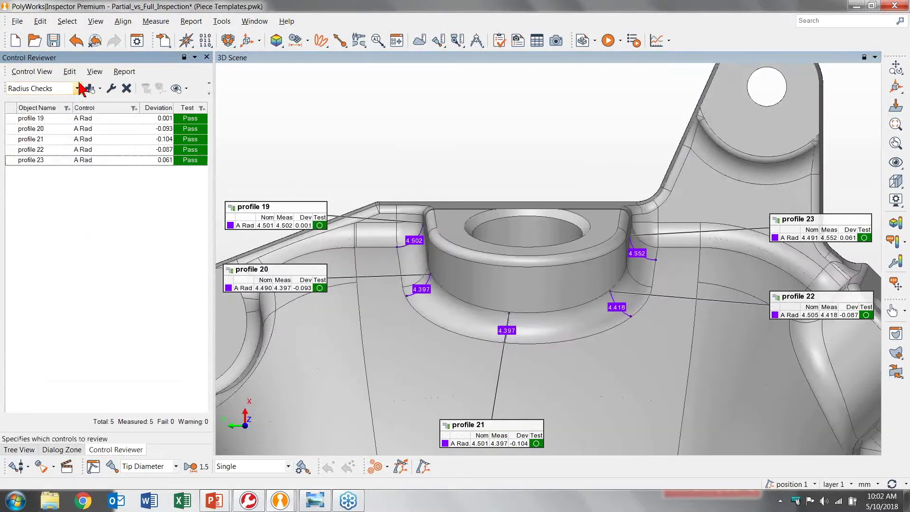
click(77, 89)
click(52, 187)
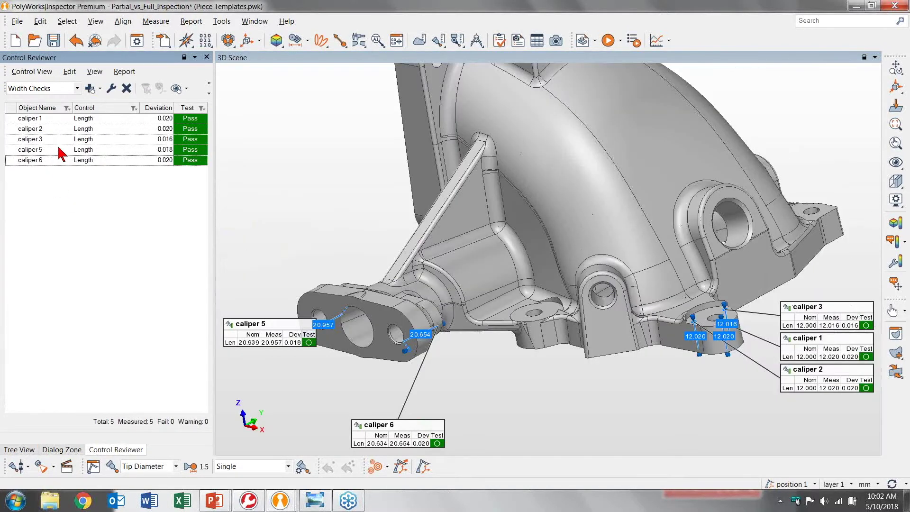
click(77, 88)
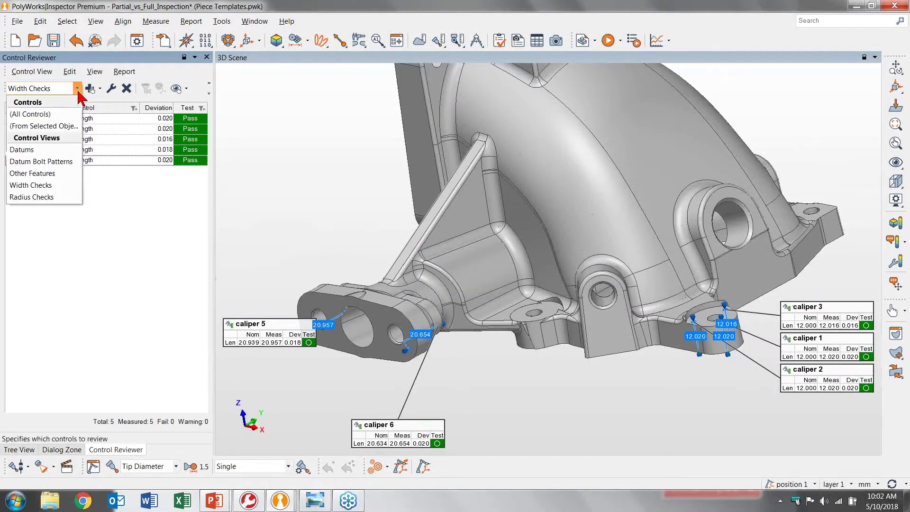
click(66, 161)
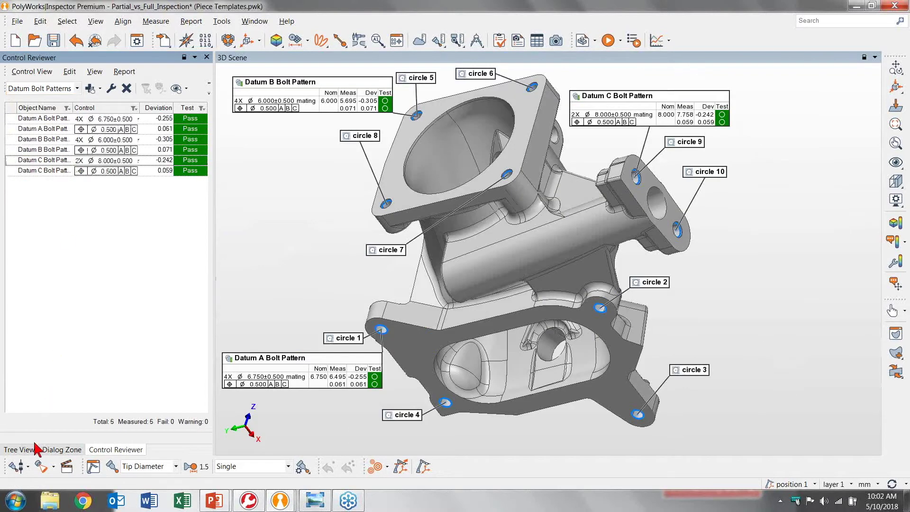
Open formatted report 1, look through pages 2 and 3, and return to the 3D scene
click(19, 449)
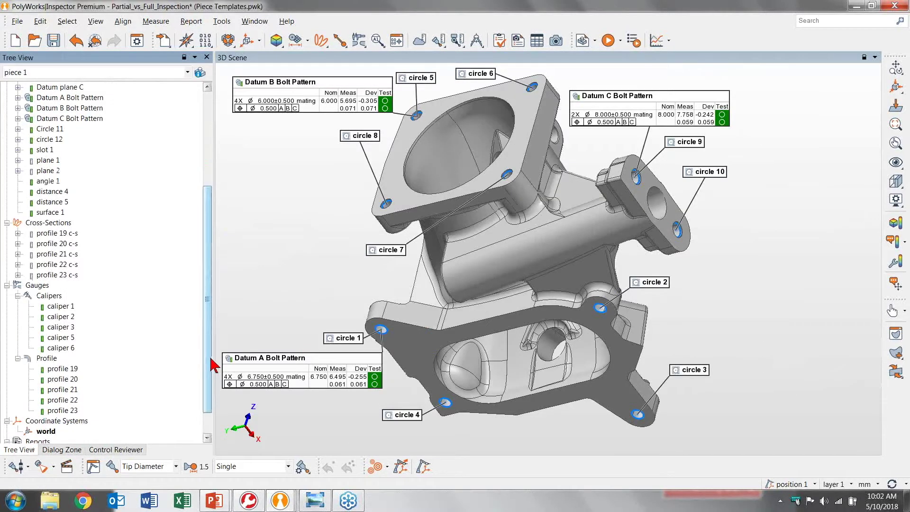
scroll(212, 359, down, 2)
double_click(61, 431)
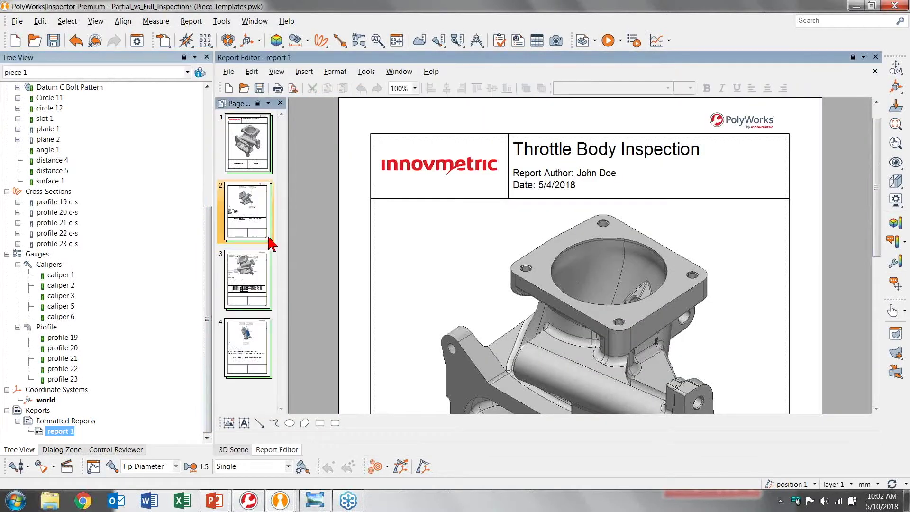
click(262, 219)
click(250, 287)
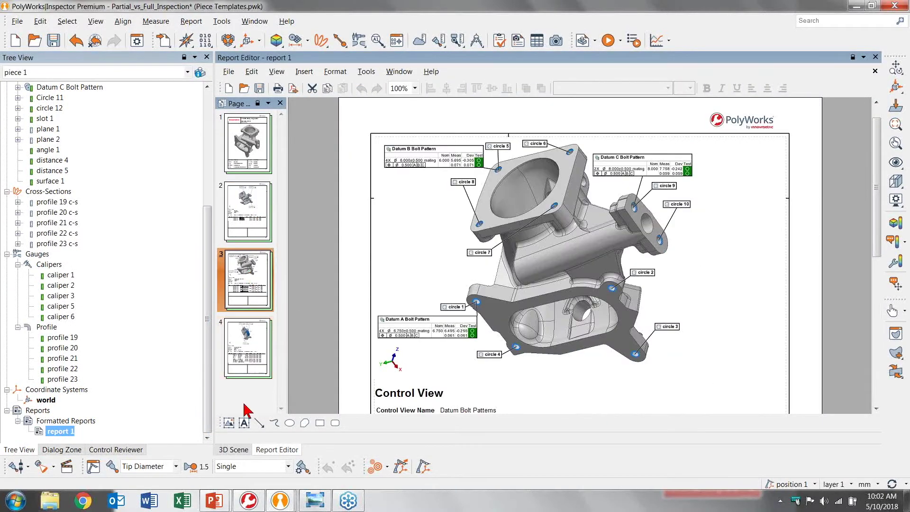
click(233, 449)
drag(210, 373, 209, 259)
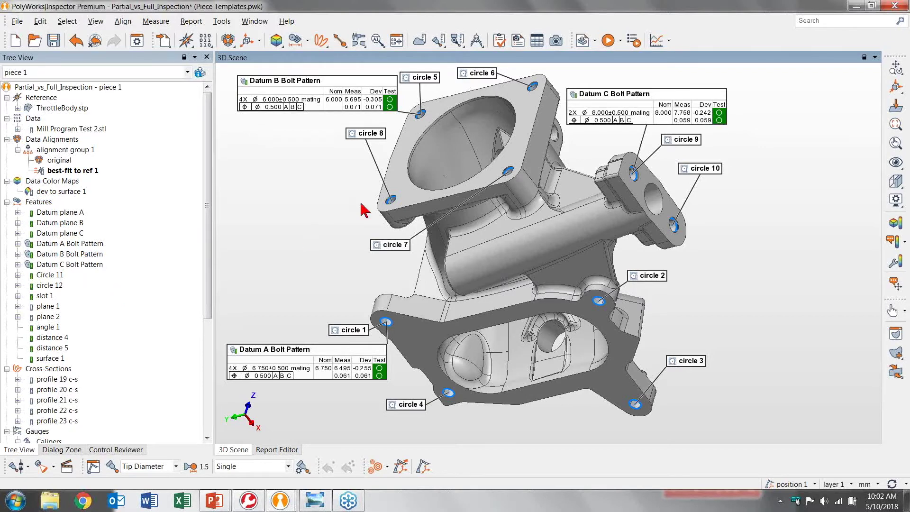
Create a piece template named Full Inspection from the current piece, letting the project be saved first
click(595, 42)
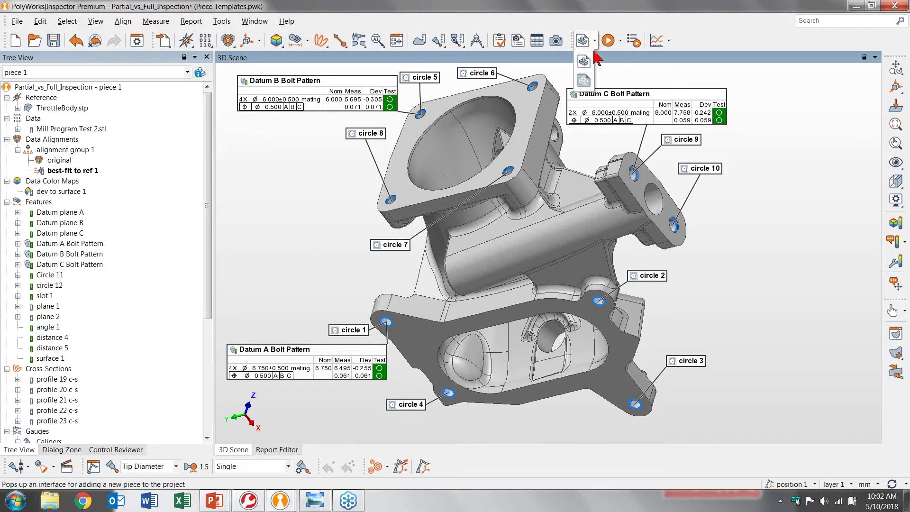
click(587, 82)
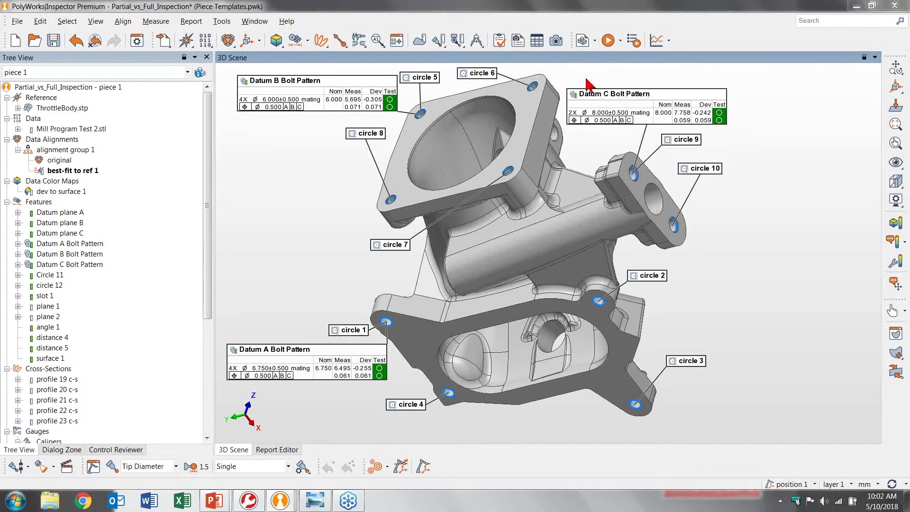
click(416, 266)
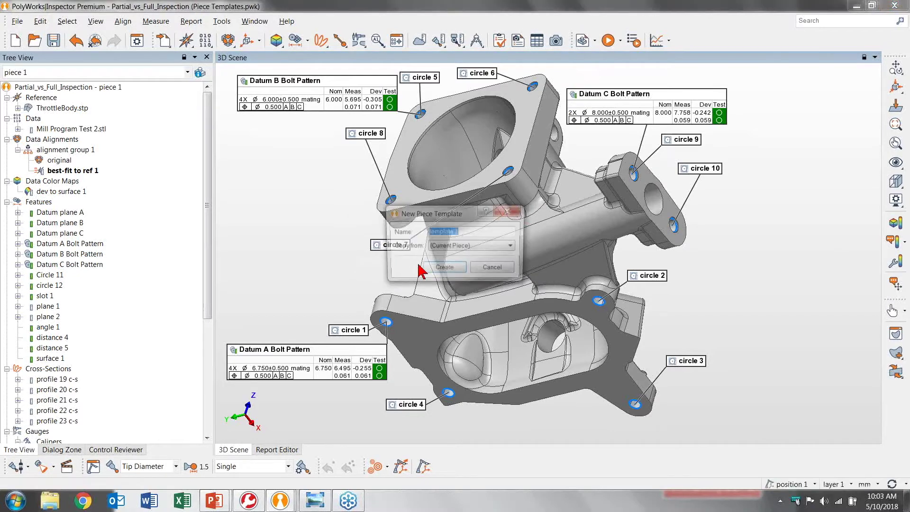
text(Full )
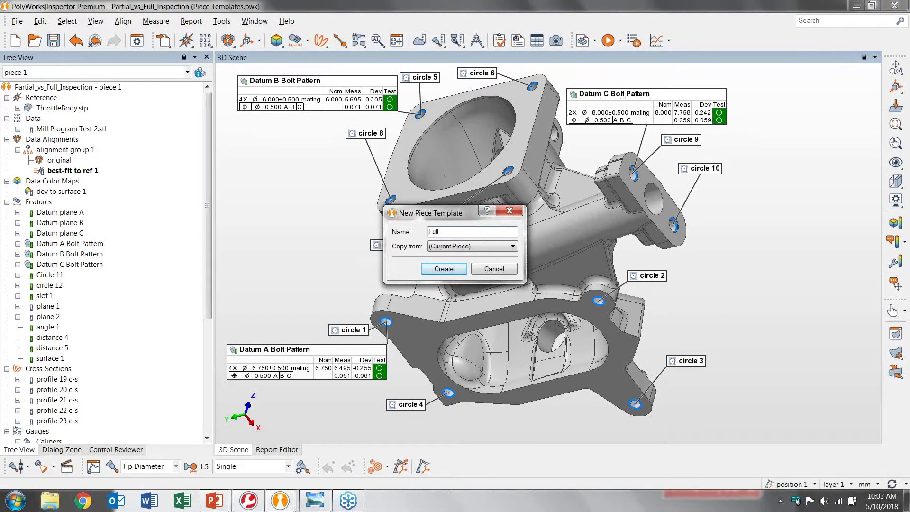
text(Inspection)
click(440, 270)
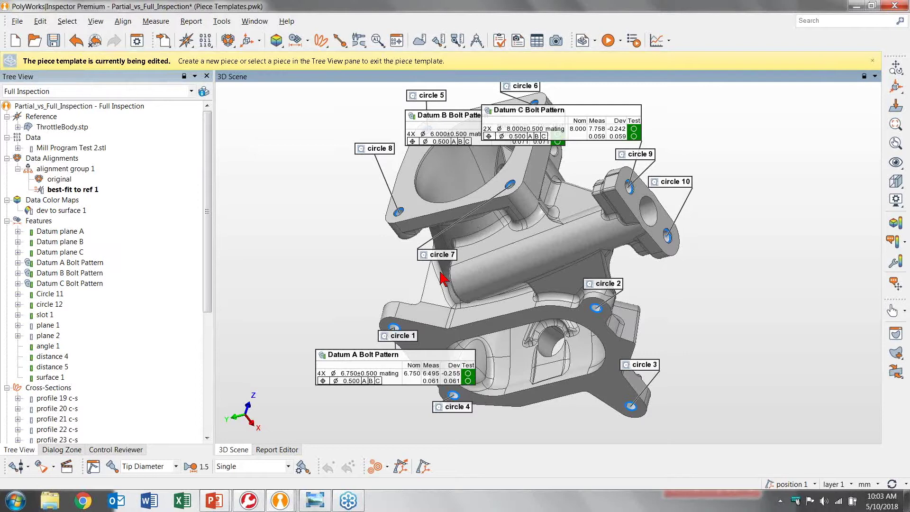
Create a new piece from the Full Inspection template with Launch Play Inspection turned off
click(583, 42)
click(388, 267)
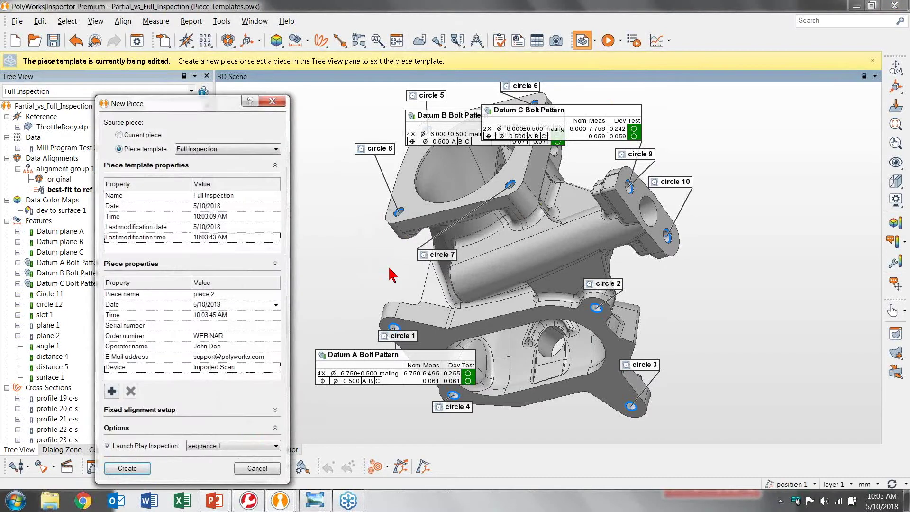
click(108, 446)
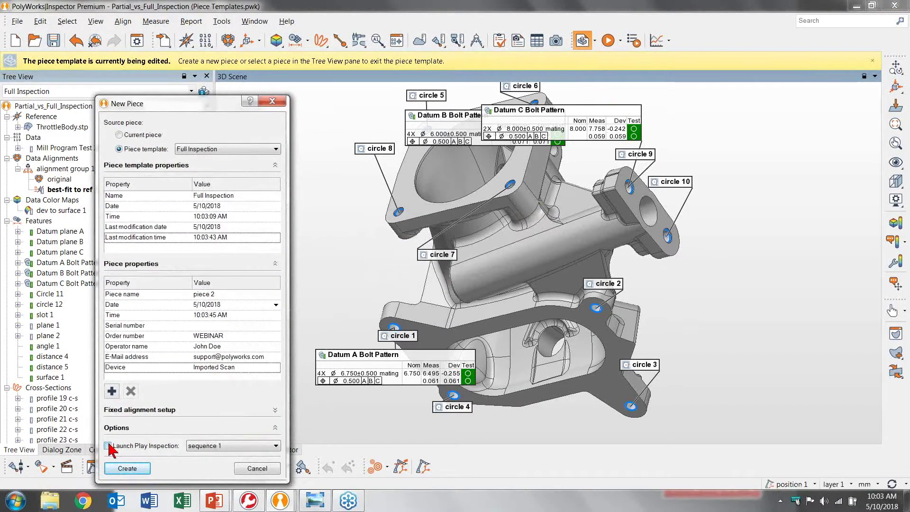
click(119, 469)
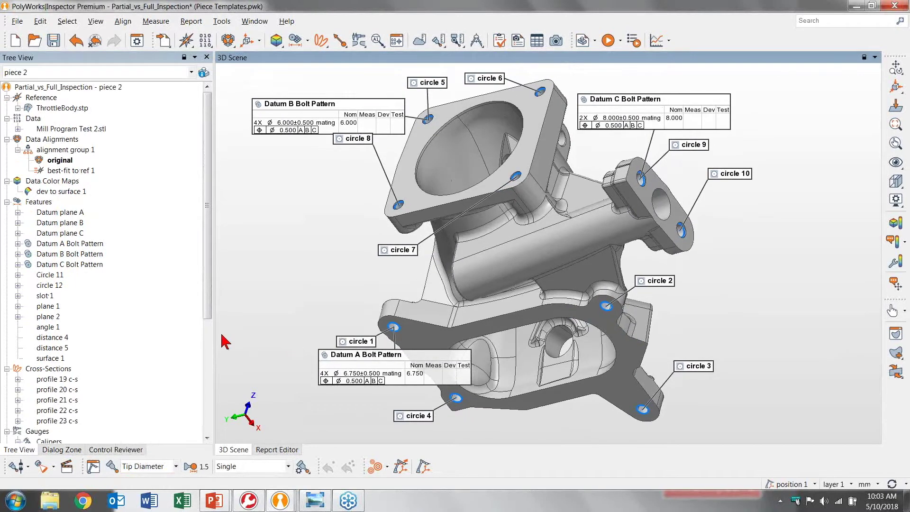
Delete the features from Circle 11 through surface 1 and the profile 19 to 23 cross-sections from piece 2
drag(85, 275, 44, 361)
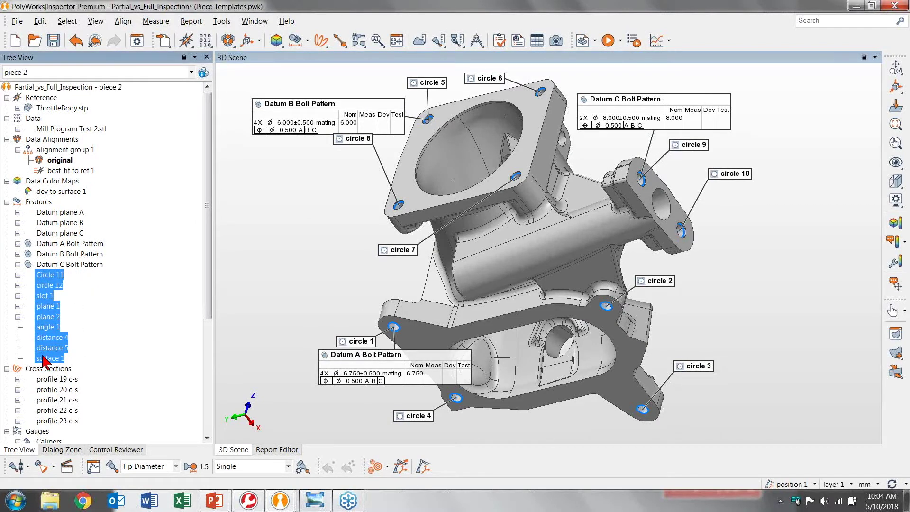
key(Delete)
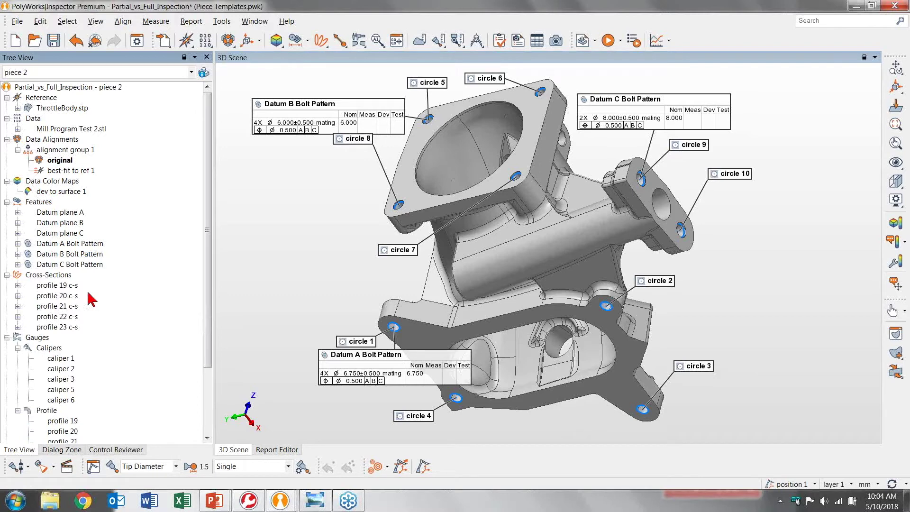
drag(88, 284, 53, 326)
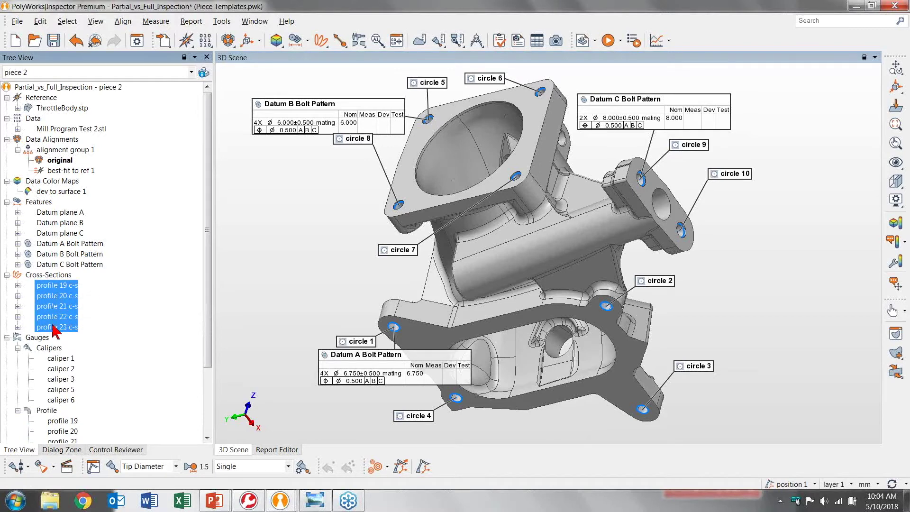
key(Delete)
Delete all caliper gauges and the profile 19 to 23 gauges from piece 2
drag(87, 295, 58, 326)
key(Delete)
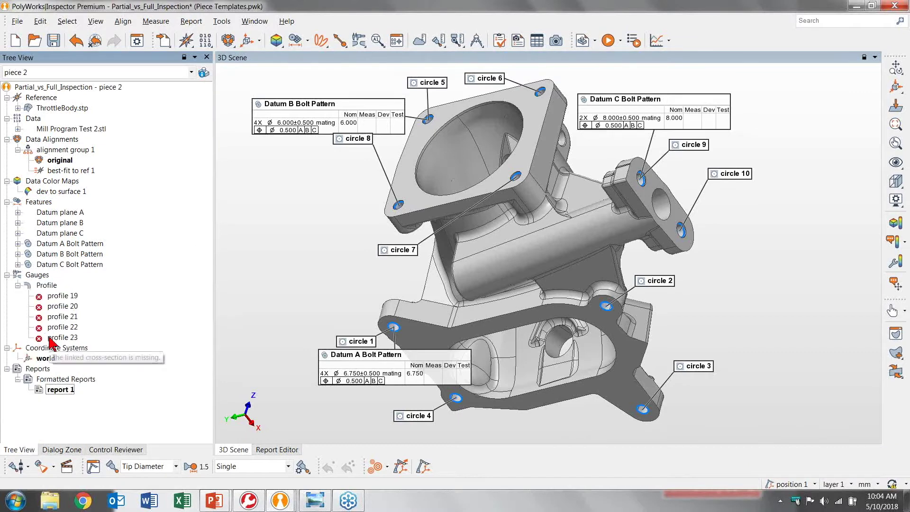
drag(105, 295, 62, 341)
key(Delete)
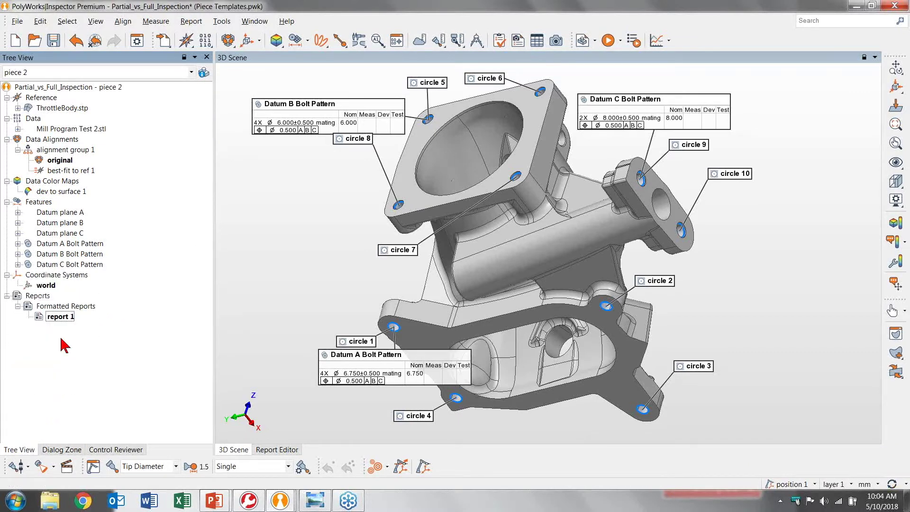
Delete the Radius Checks, Width Checks and Other Features control views
click(500, 41)
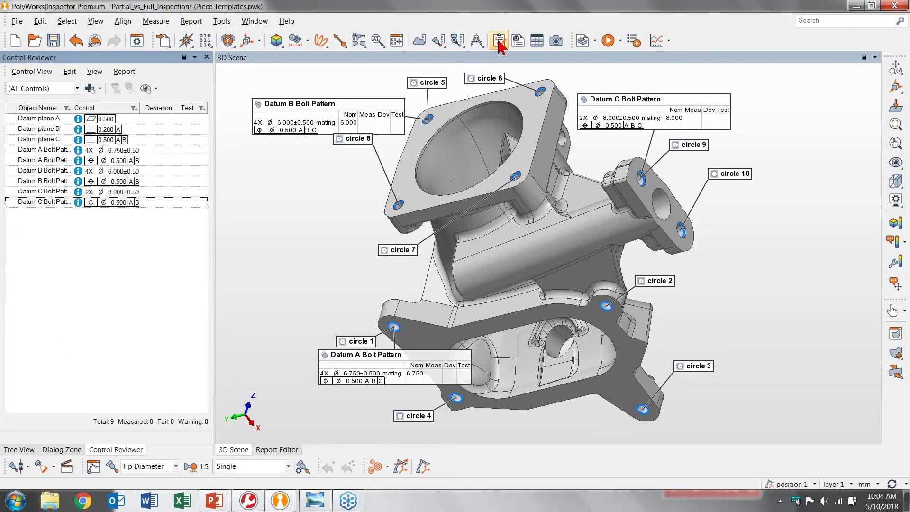
click(77, 88)
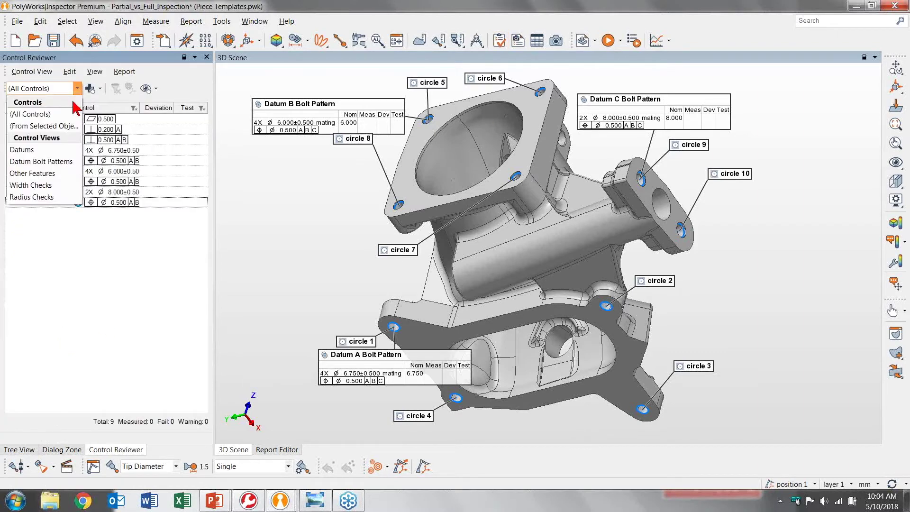
click(48, 198)
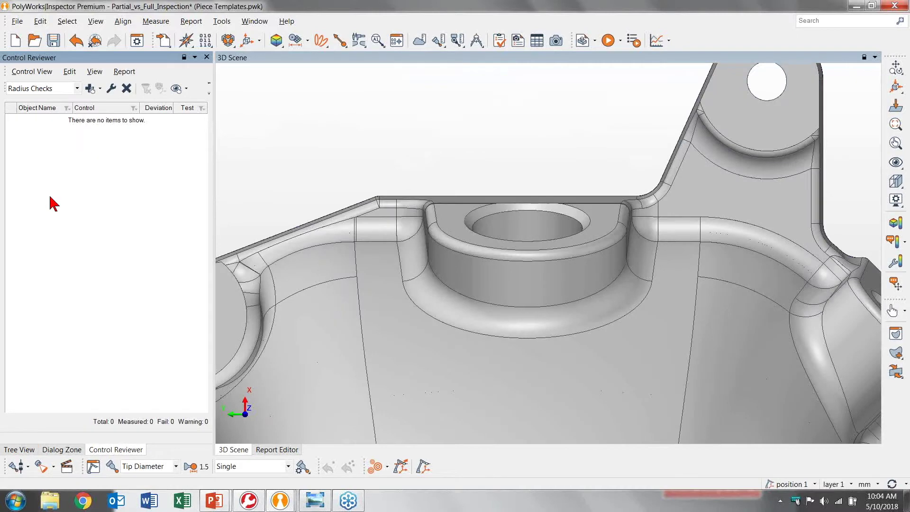
click(126, 90)
click(76, 89)
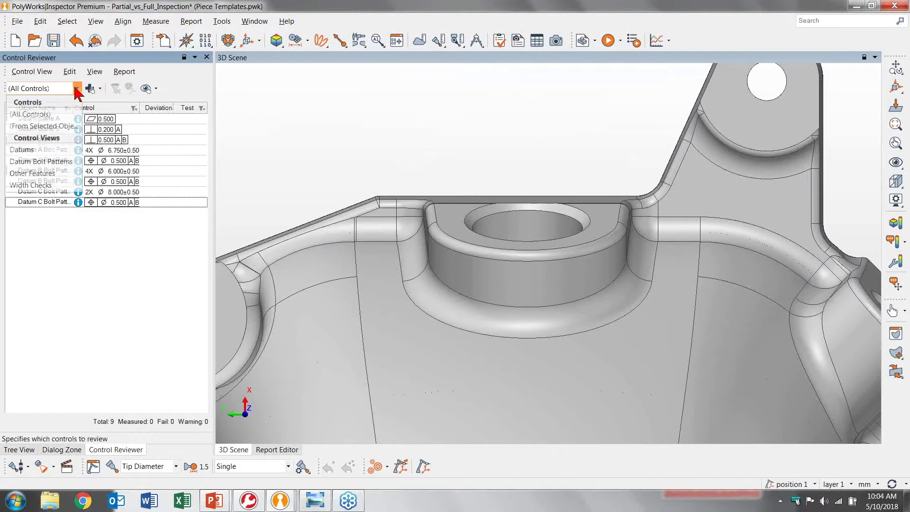
click(57, 185)
click(126, 90)
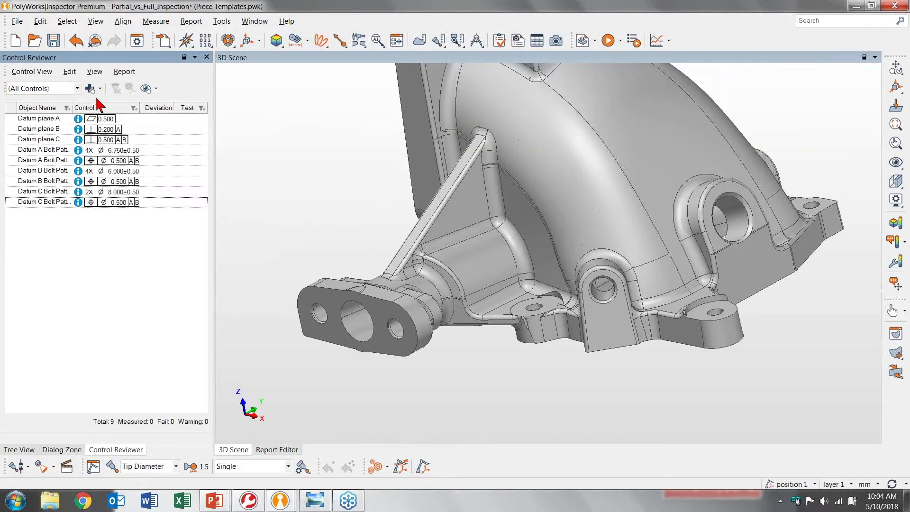
click(77, 88)
click(56, 172)
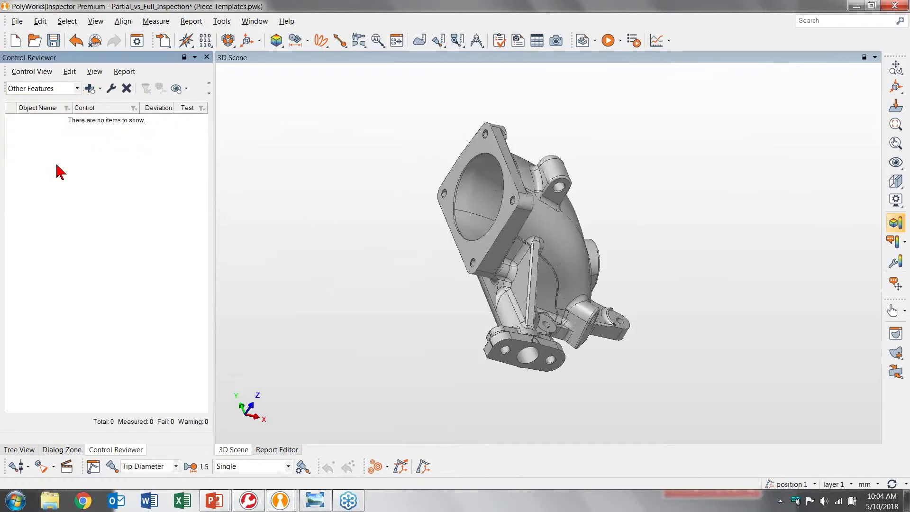
click(126, 89)
Open report 1, delete its fourth page, and return to the 3D scene
click(22, 450)
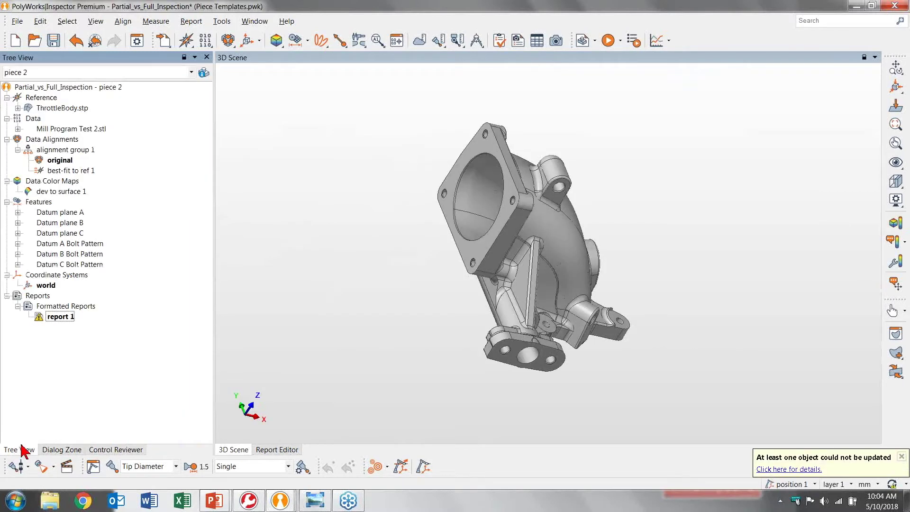
click(59, 316)
double_click(59, 316)
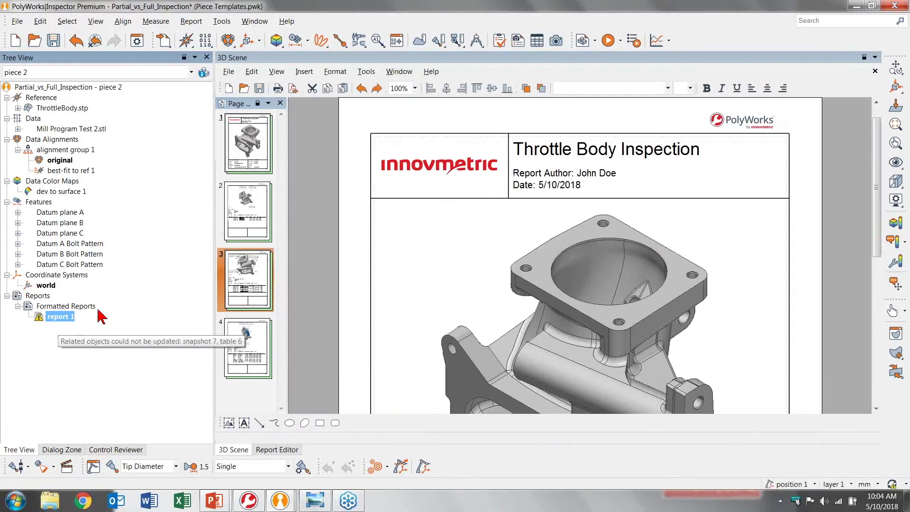
click(249, 339)
key(Delete)
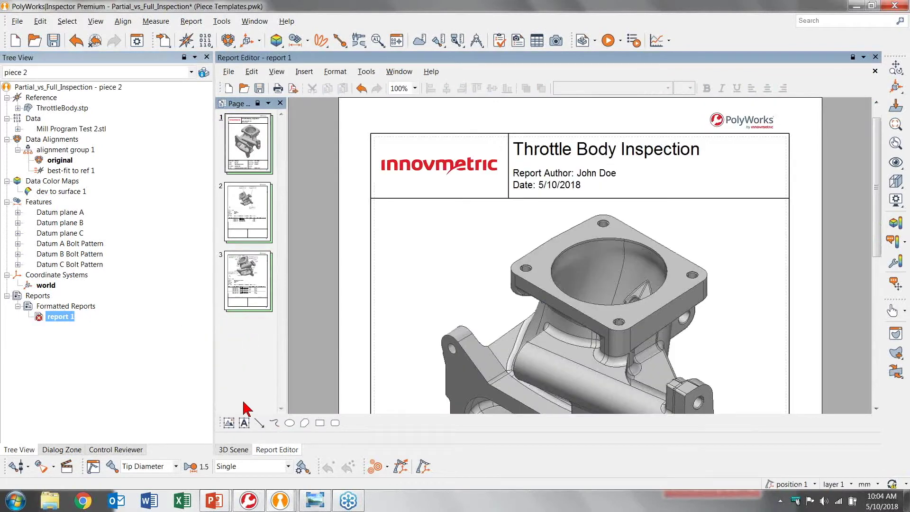
click(234, 449)
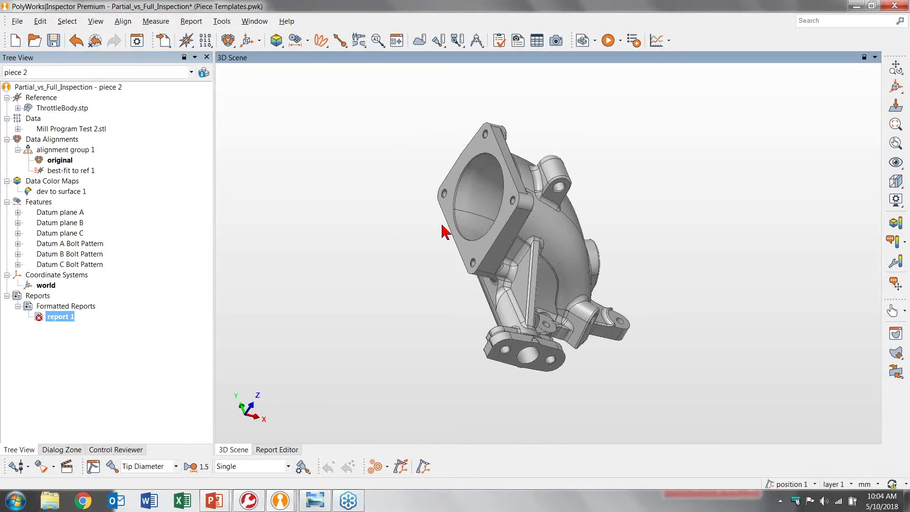
Play the inspection, saving the report changes, and replace the data object with Run 1.stl in millimeters using the active alignment
click(608, 41)
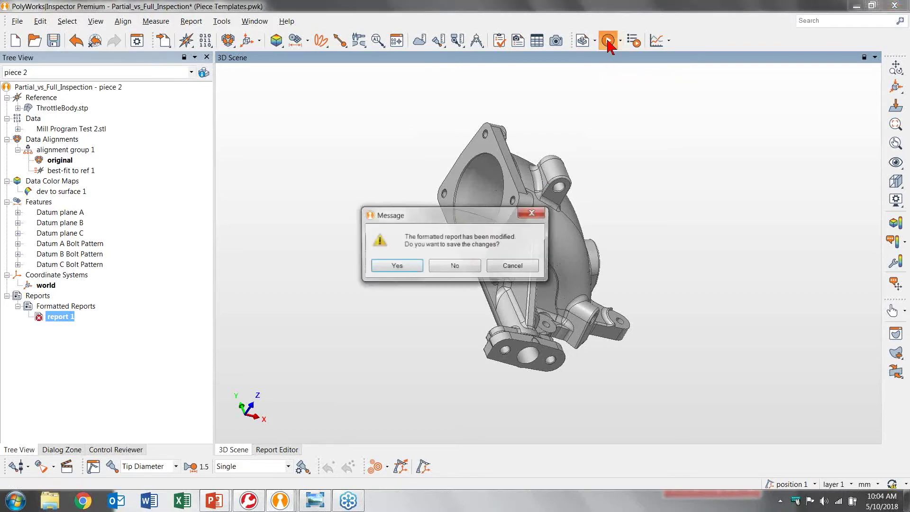
click(405, 271)
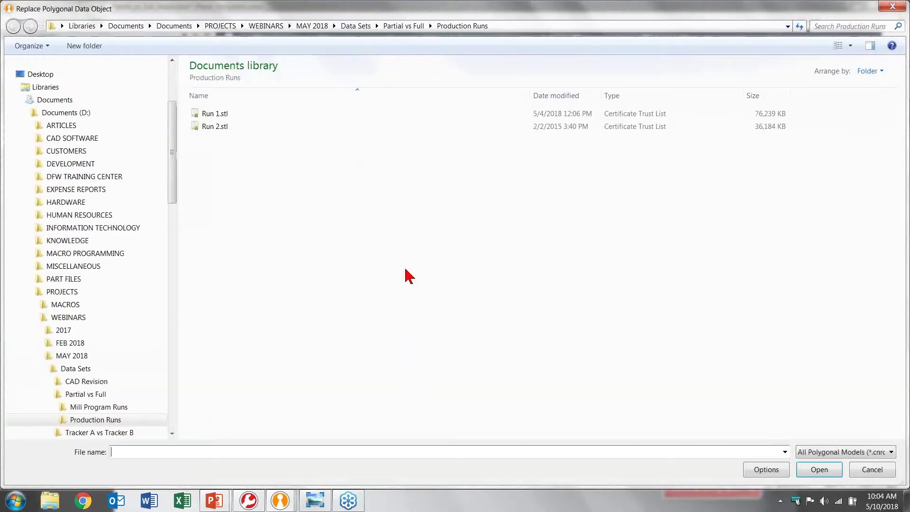
double_click(223, 115)
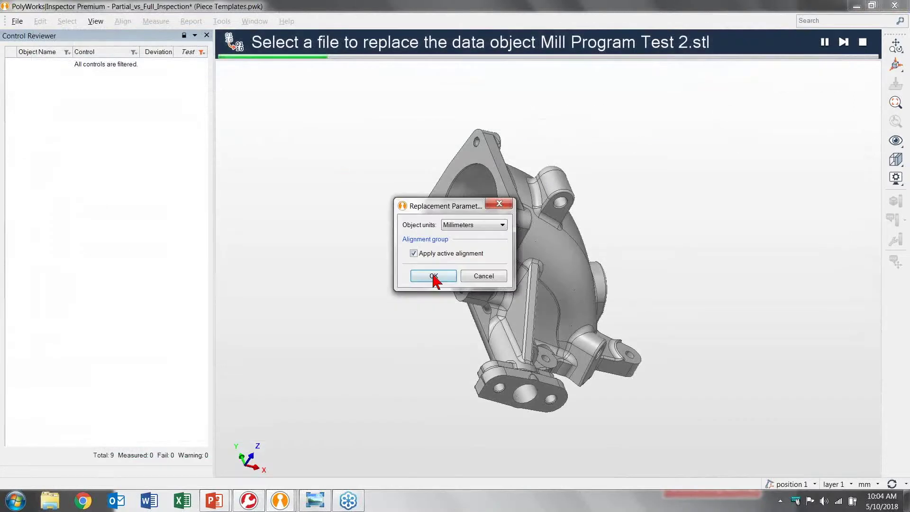
click(434, 277)
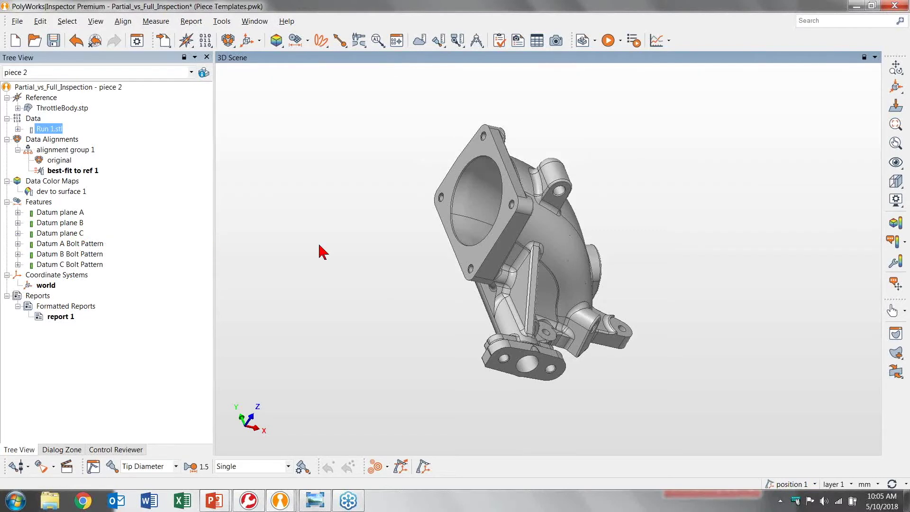
Save the project and create a piece template named Partial Inspection from the current piece
drag(319, 252, 315, 253)
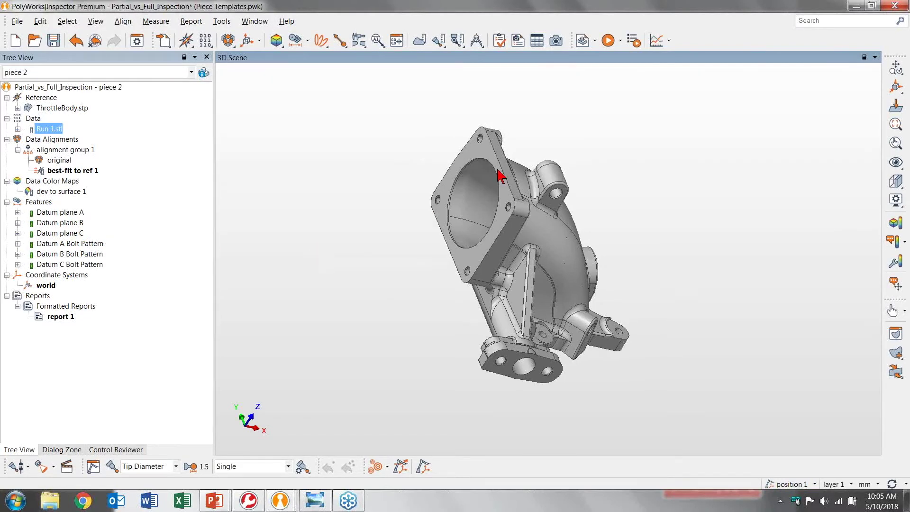
click(594, 40)
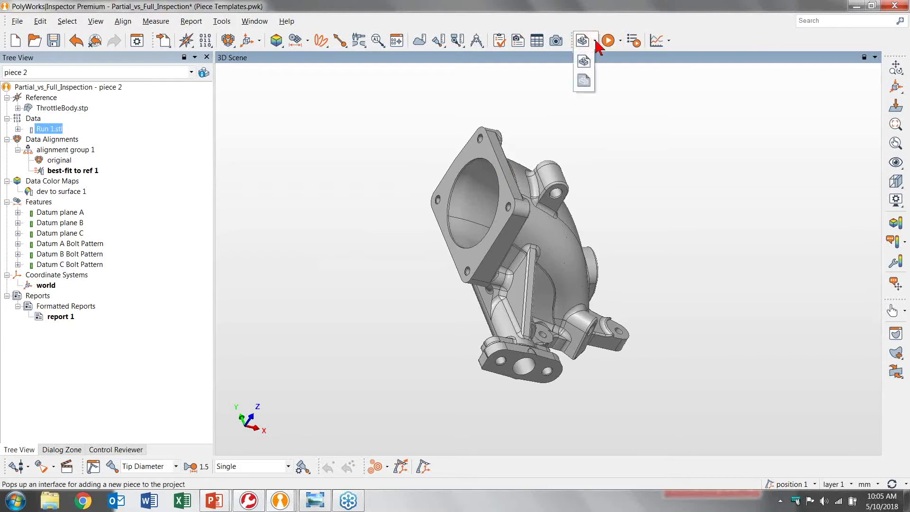
click(584, 80)
click(410, 266)
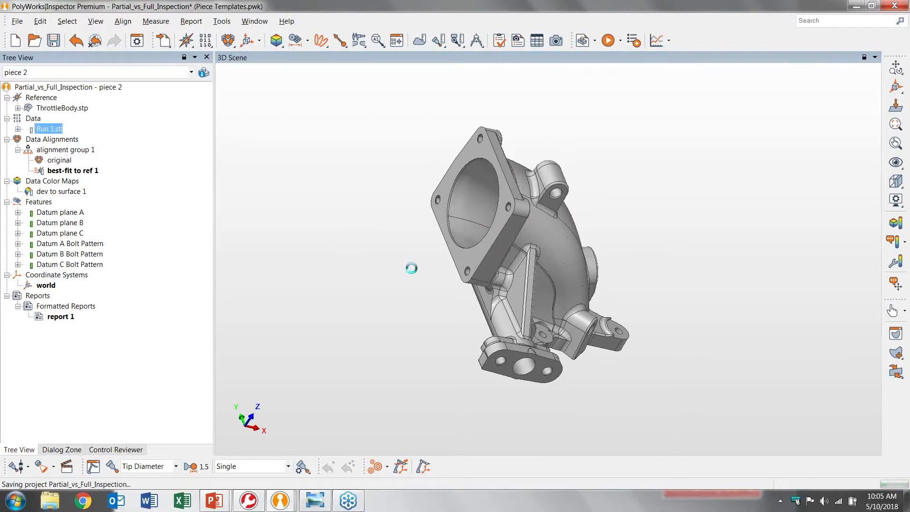
text(Partial Inspection)
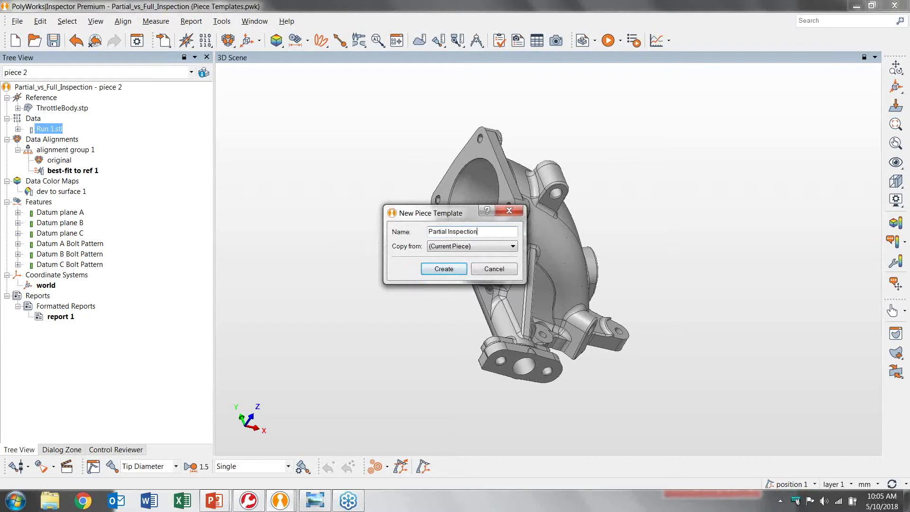
click(426, 268)
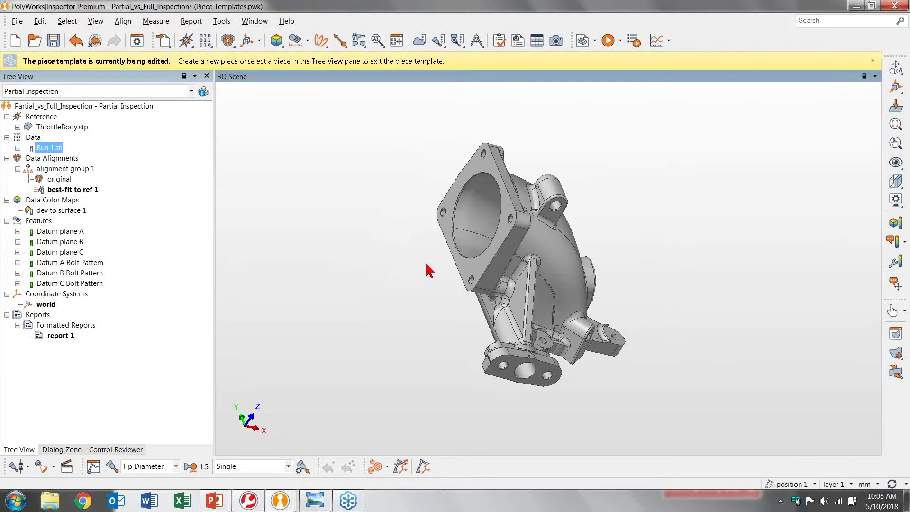
Save the project, start a new piece, and check which piece templates can serve as its source
click(584, 40)
click(405, 266)
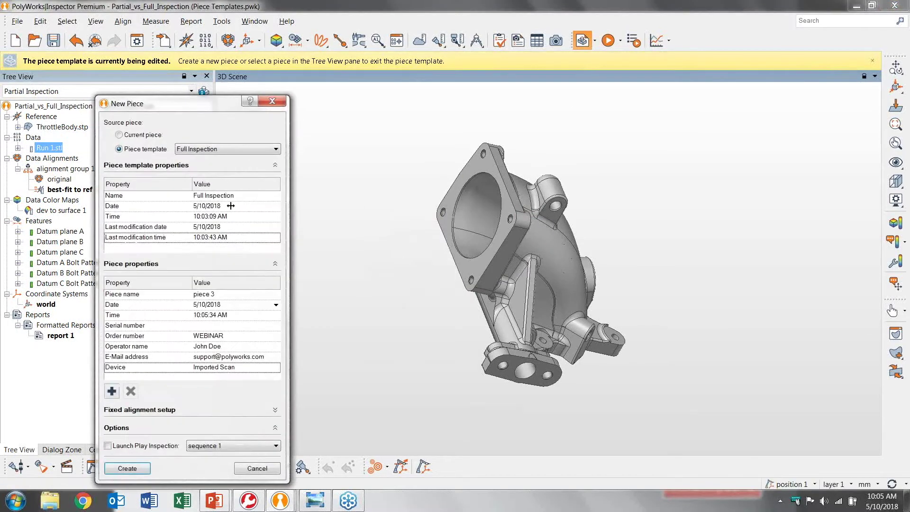
click(161, 151)
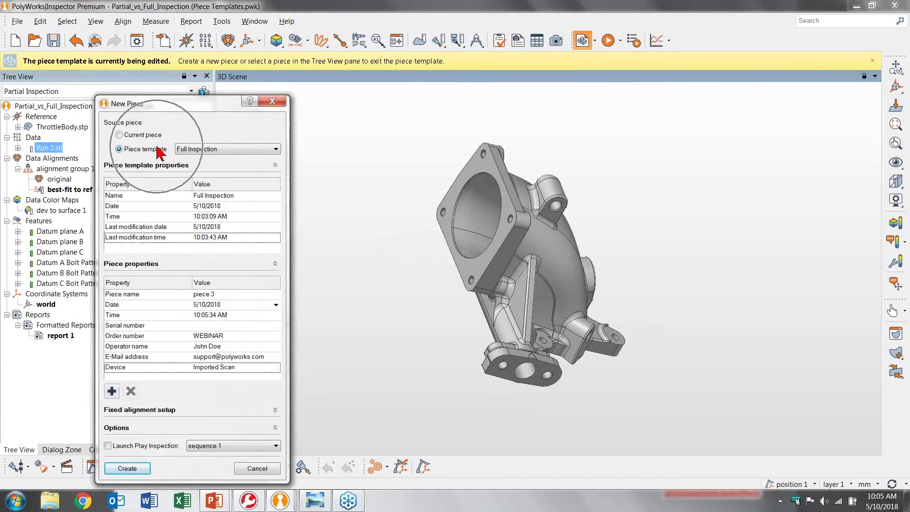
click(279, 153)
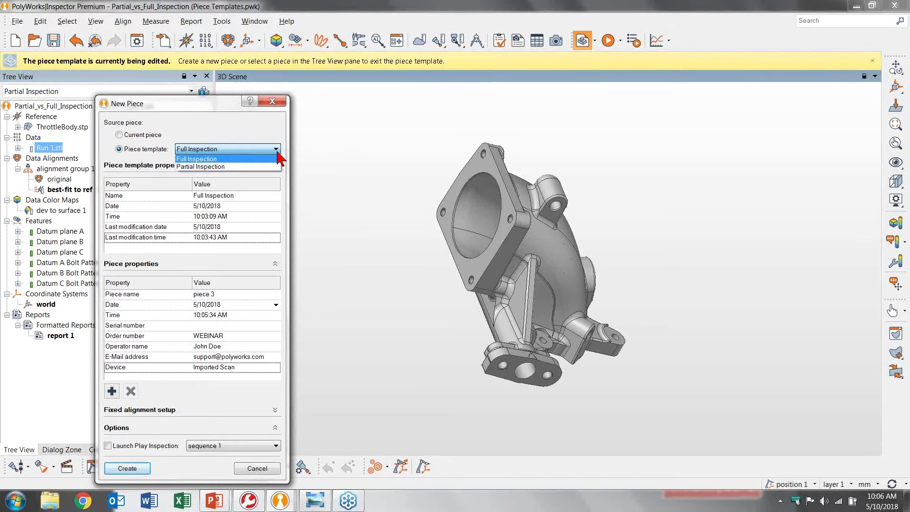
click(277, 154)
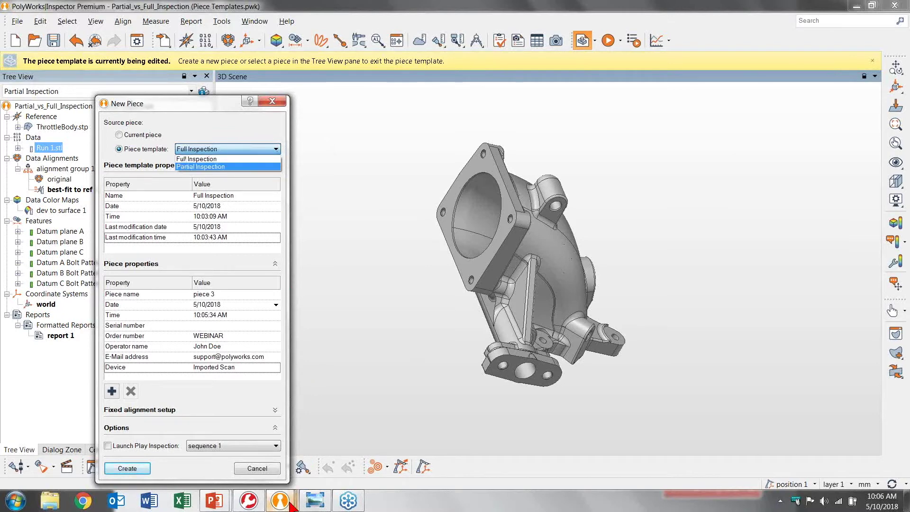
Switch to the CAD Revision project and examine the assembly's measured features, caliper gauges and reference model
mouse_move(282, 498)
click(326, 448)
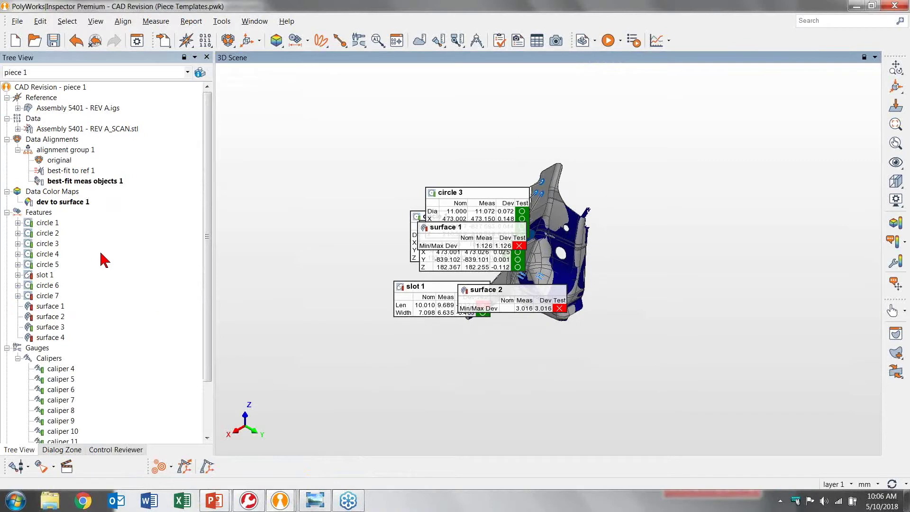
drag(480, 271, 491, 288)
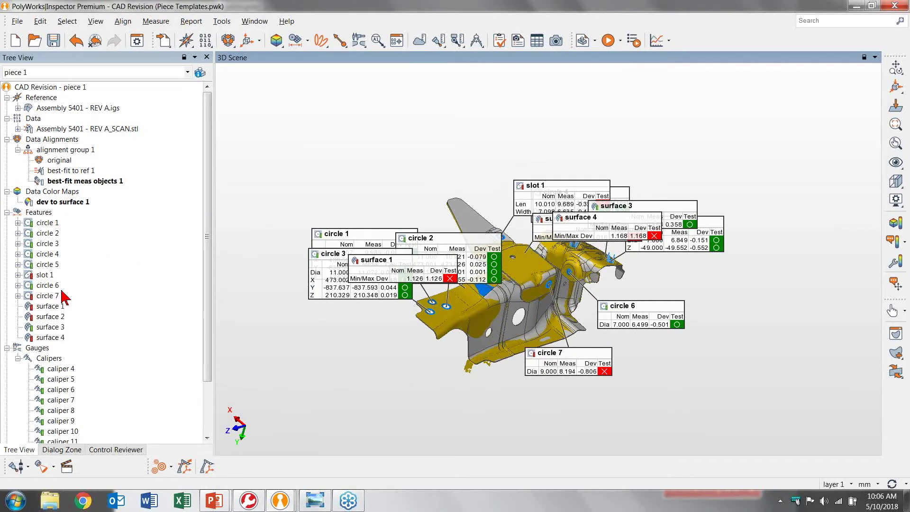
drag(210, 267, 176, 332)
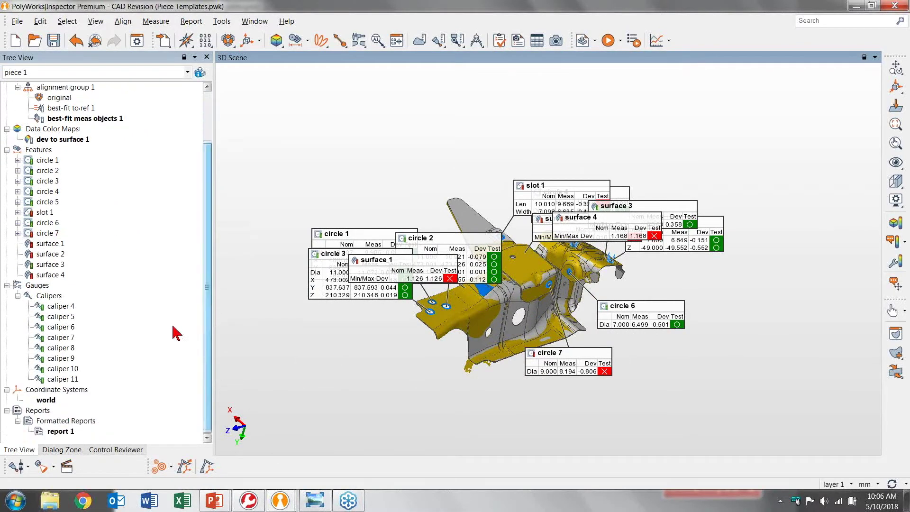
scroll(626, 252, up, 10)
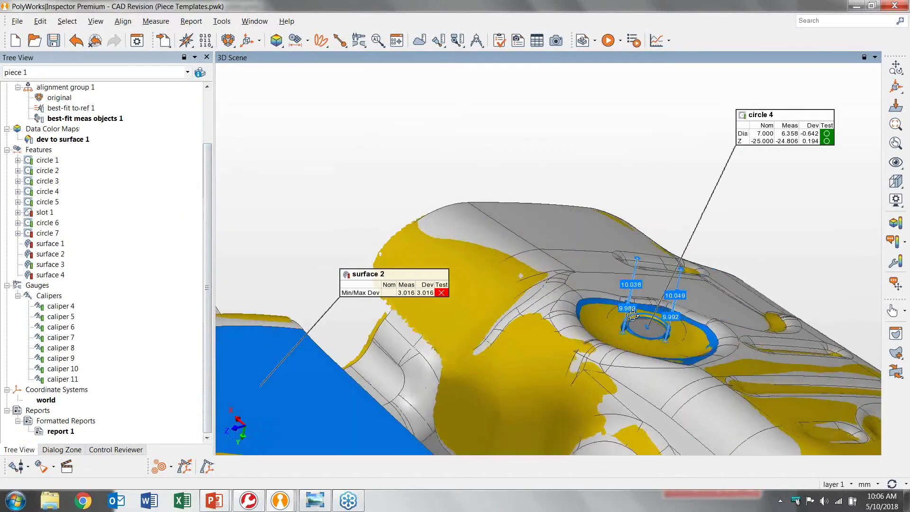
scroll(585, 252, down, 3)
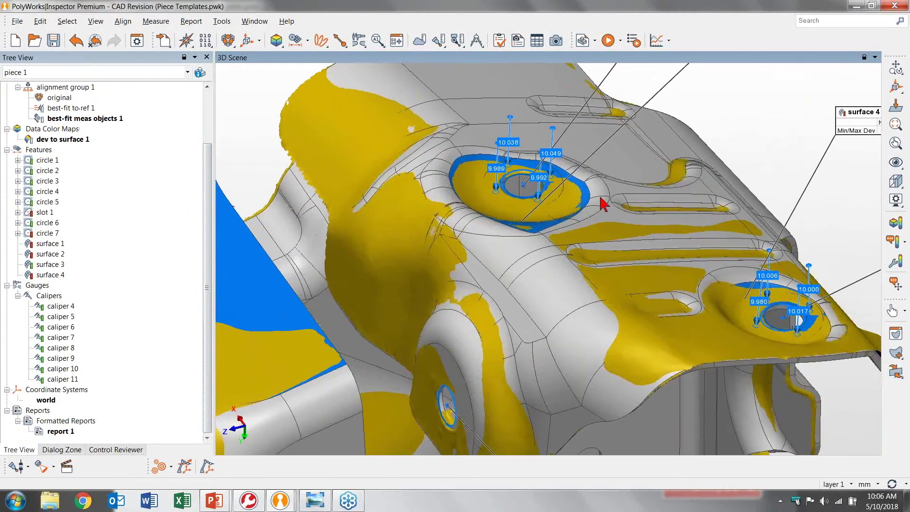
scroll(577, 278, down, 5)
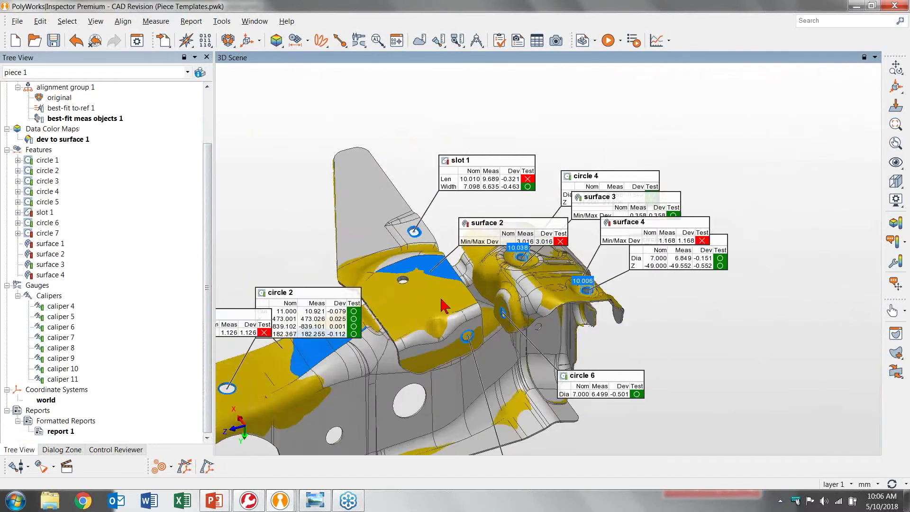
drag(209, 240, 209, 175)
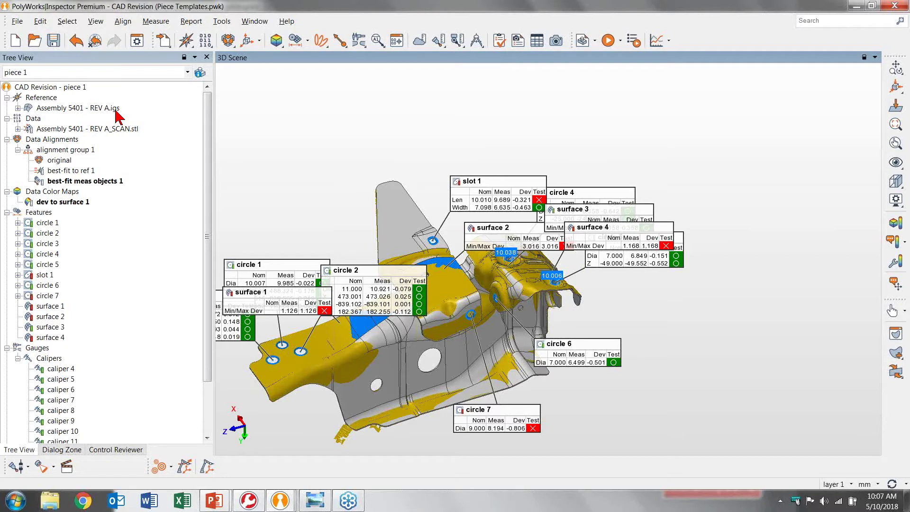
Switch to Windows Photo Viewer to examine the arrow-marked design changes in Cad Revision Picture.jpg, and return to the CAD Revision project
click(315, 500)
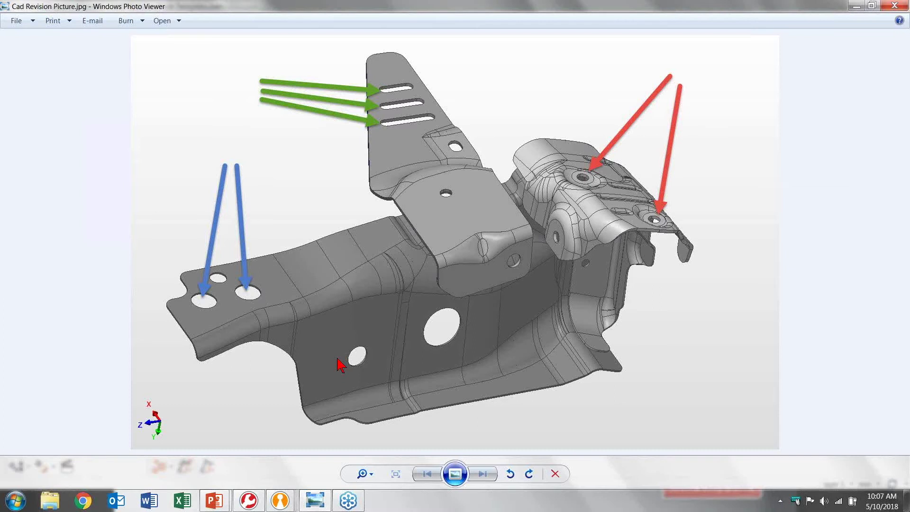
mouse_move(280, 501)
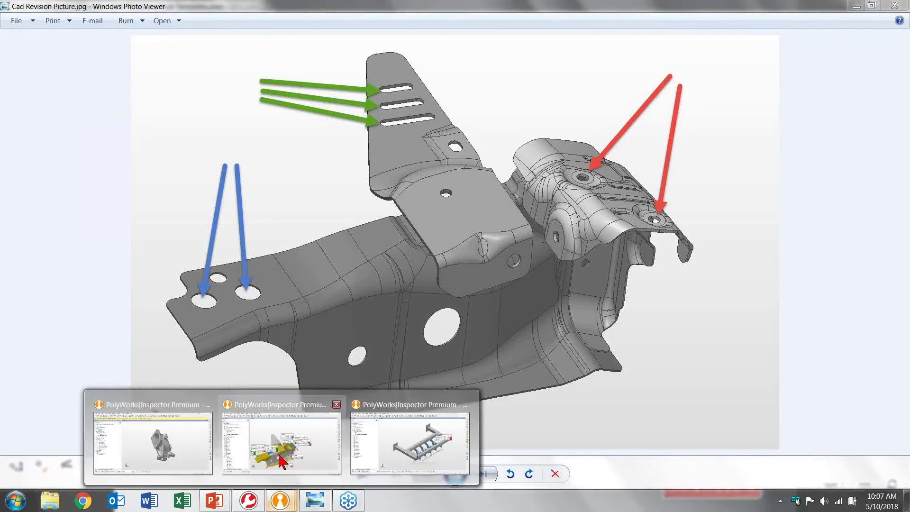
click(282, 459)
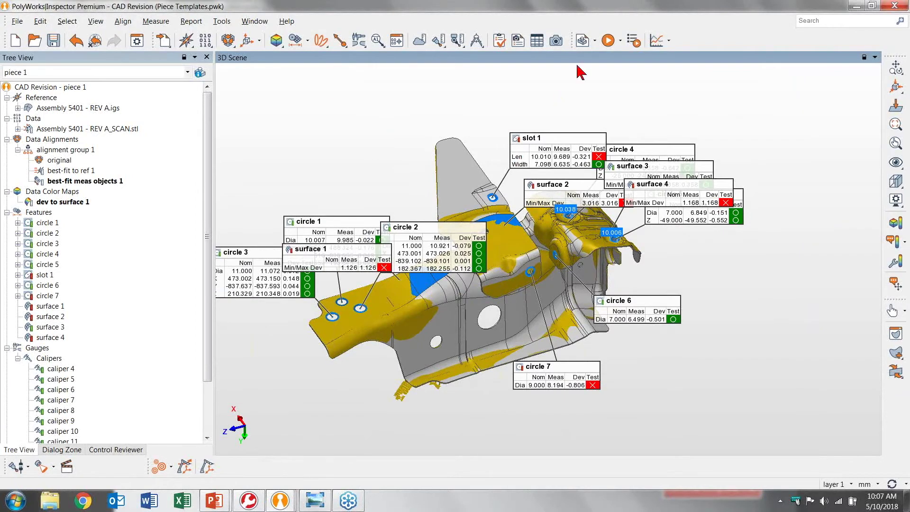
Create a piece template named Assembly 5401 - REV A from the current piece
click(595, 44)
click(584, 80)
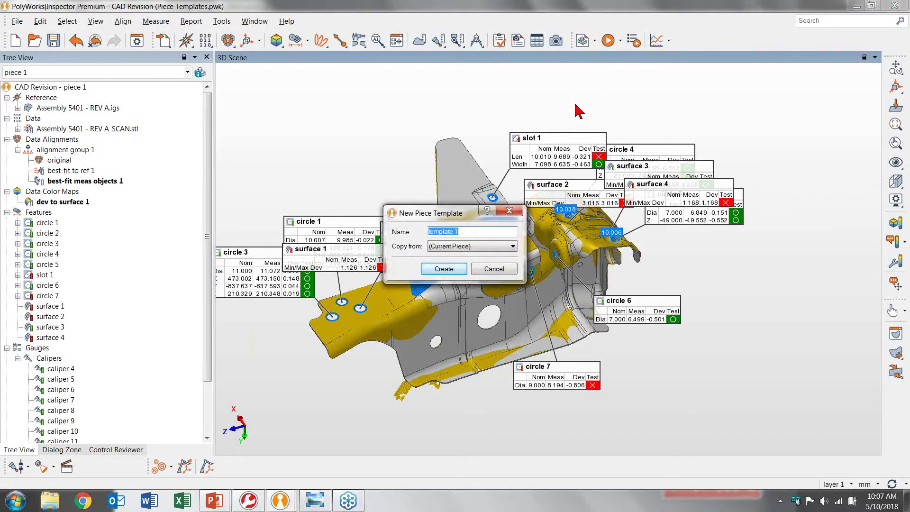
text(Assembly 5401 - REV A)
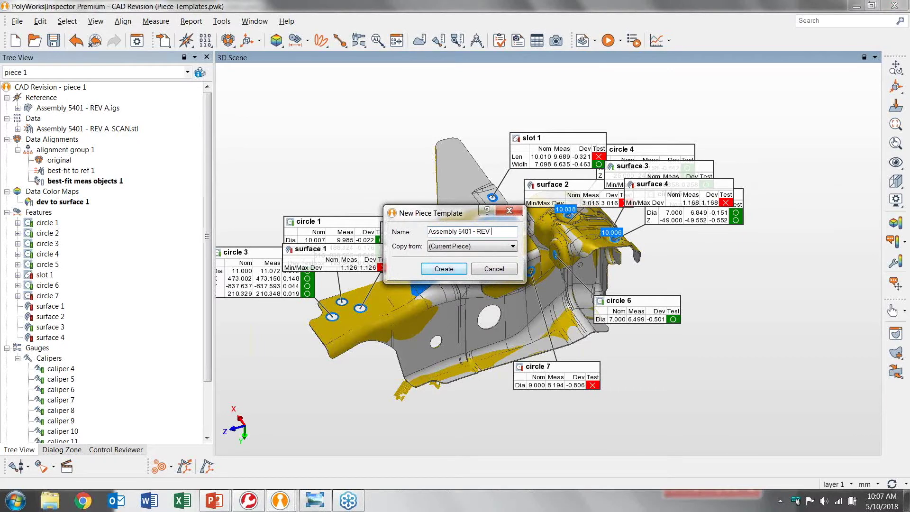
click(444, 269)
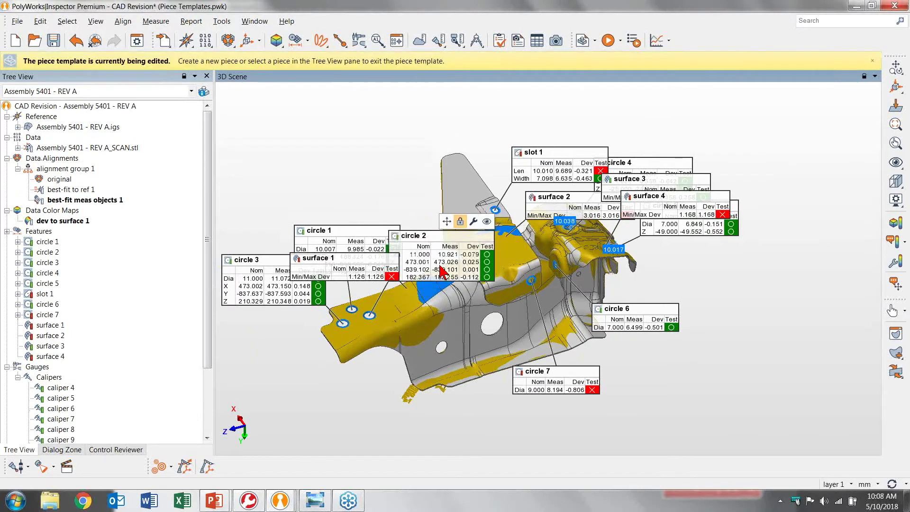
Save the changes and create a new piece from the Assembly 5401 - REV A template with Launch Play Inspection turned off
click(583, 41)
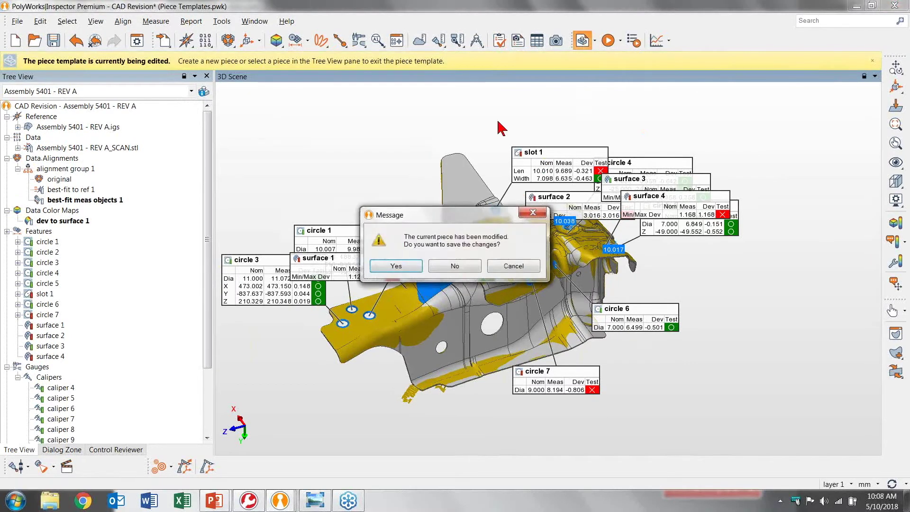
click(406, 267)
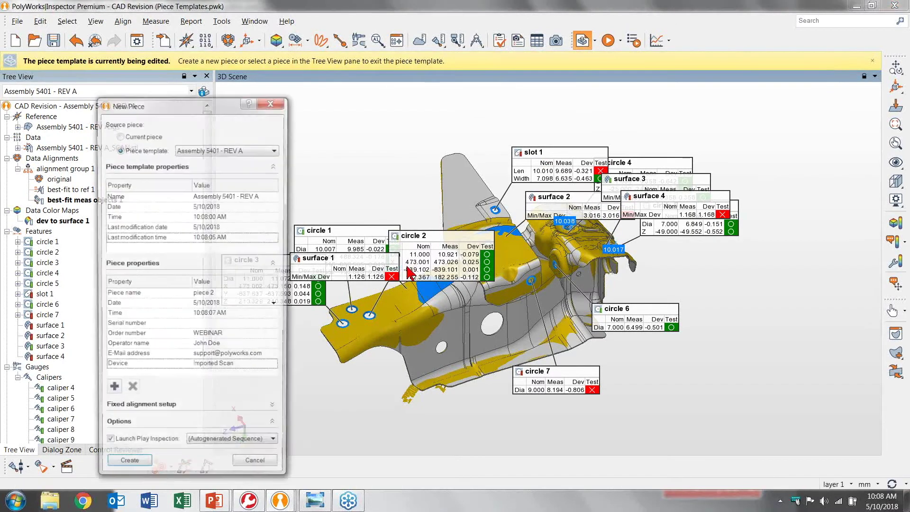
click(108, 446)
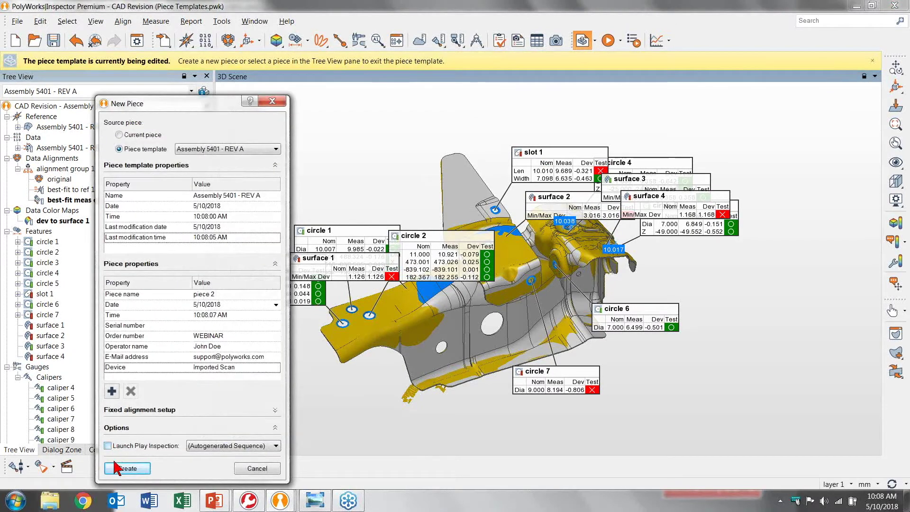
click(117, 471)
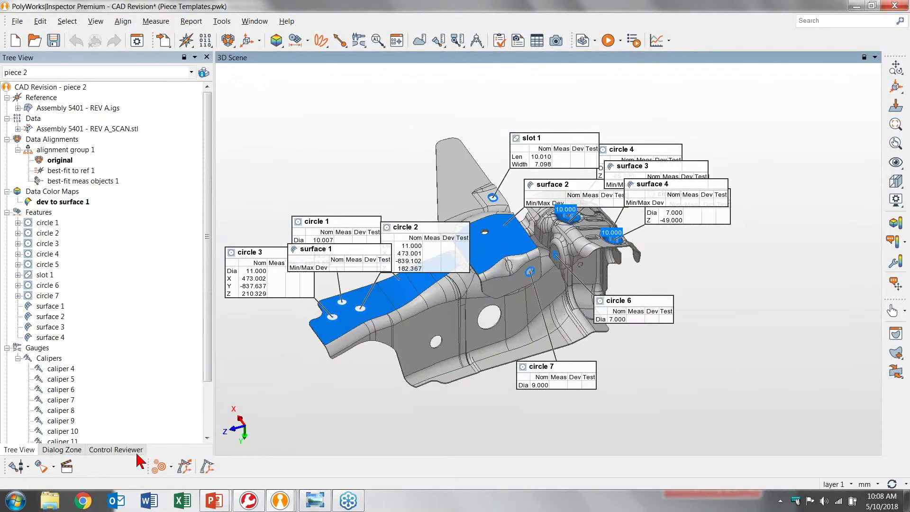
Replace the piece's CAD reference object with Assembly 5401 - REV B.igs from the REV B Assembly folder
middle_drag(272, 389, 321, 379)
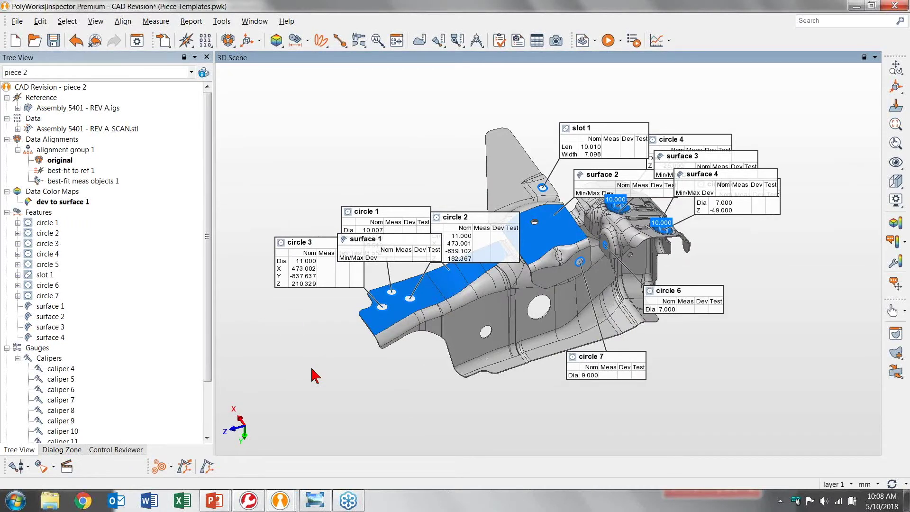
right_click(106, 108)
click(114, 109)
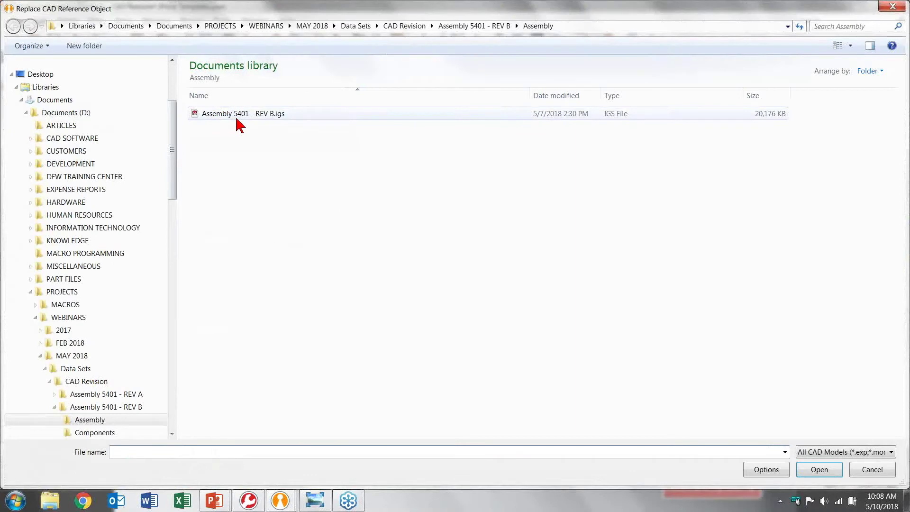
double_click(235, 118)
click(433, 265)
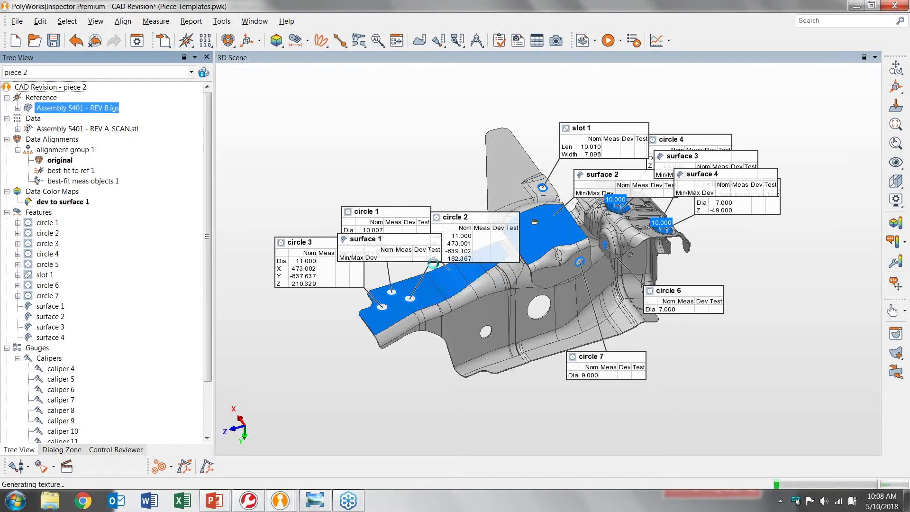
Hide all features and caliper gauges, then display only circles 2, 3, 4 and 5 on the model
middle_click(52, 214)
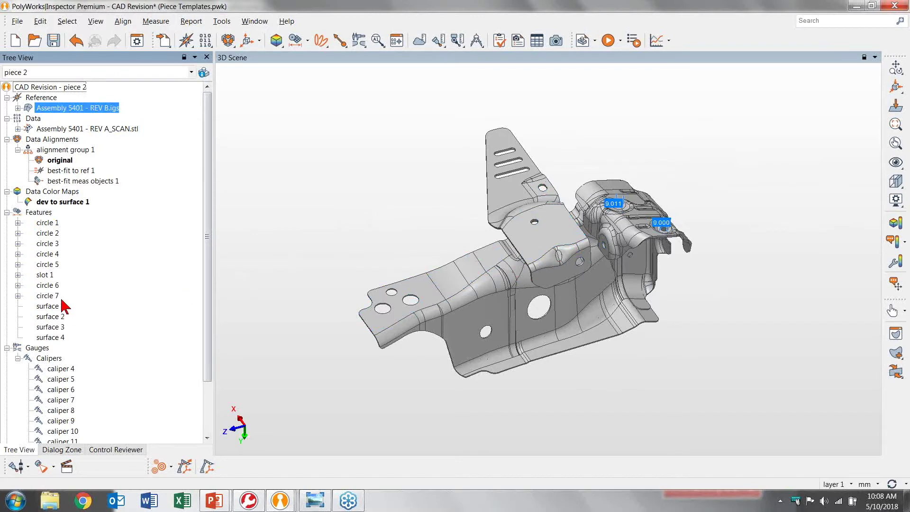
middle_click(52, 359)
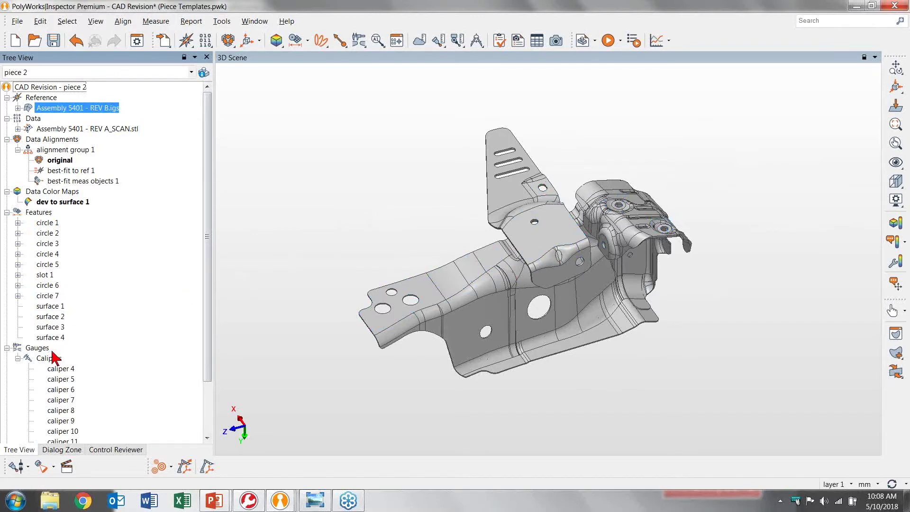
middle_click(48, 233)
middle_click(51, 244)
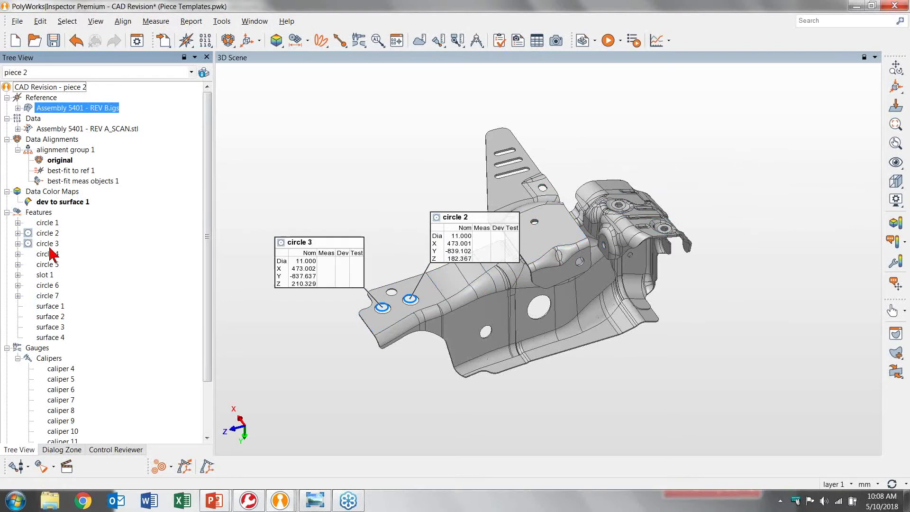
middle_click(49, 255)
middle_click(48, 265)
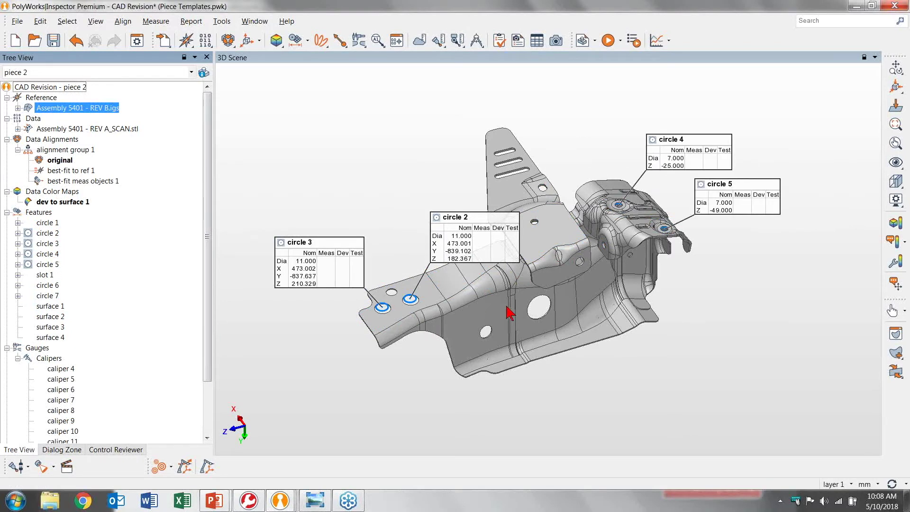
Select circles 2 to 5, start defining their nominals with Pick on CAD Model, and pick the revised hole edge for circle 2
drag(510, 310, 514, 313)
scroll(508, 307, up, 5)
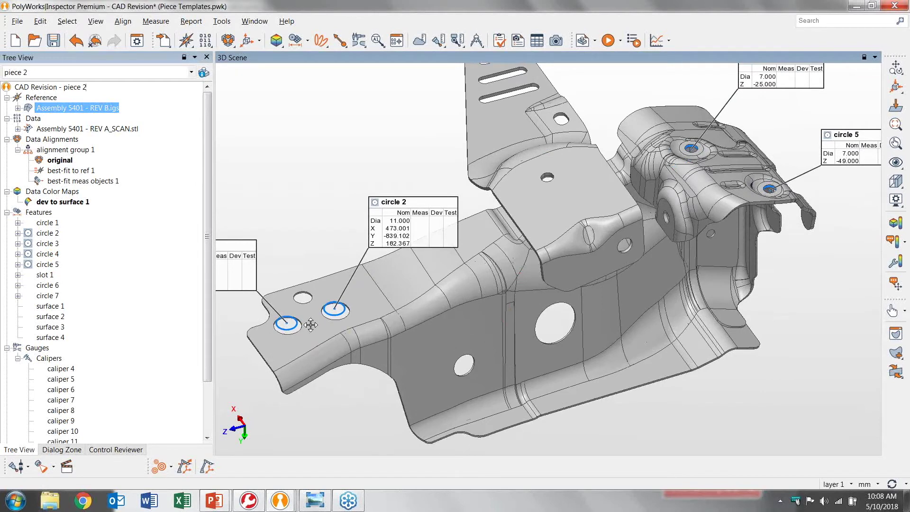
middle_drag(311, 325, 335, 314)
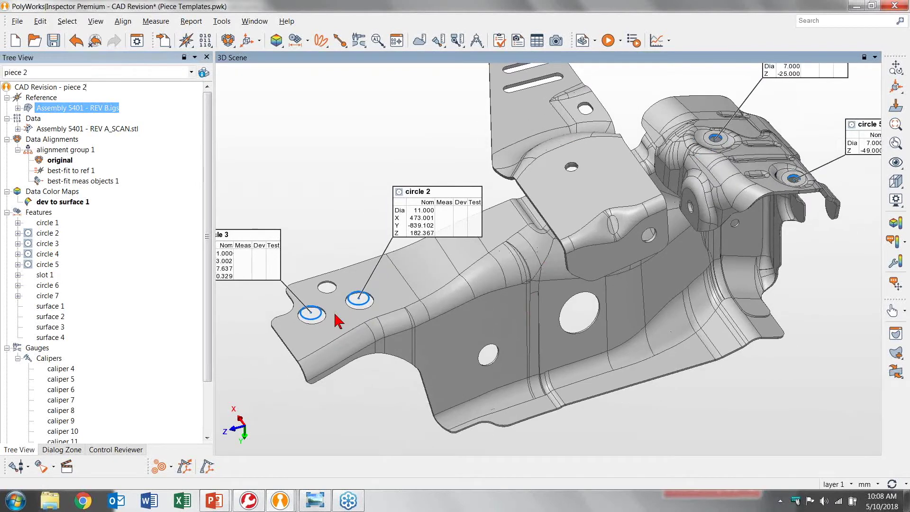
scroll(339, 321, up, 2)
middle_drag(340, 318, 376, 309)
drag(48, 232, 53, 264)
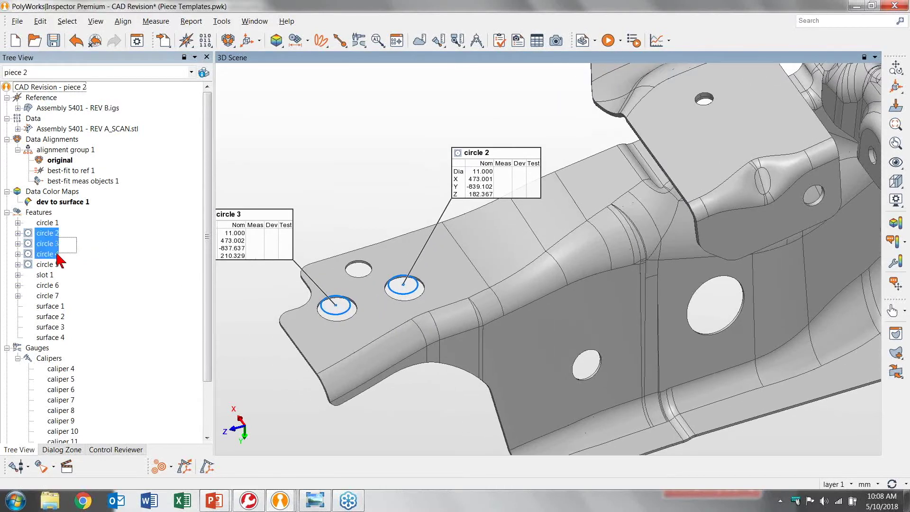
right_click(53, 263)
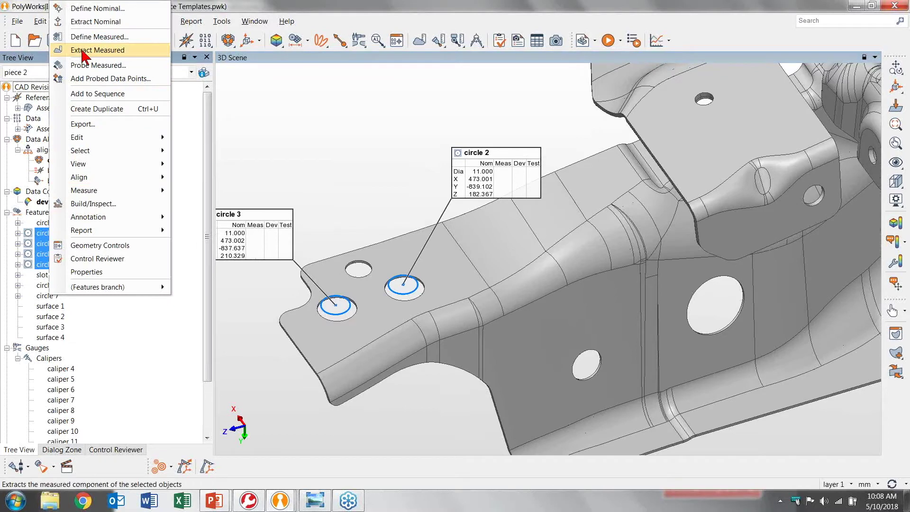
click(86, 10)
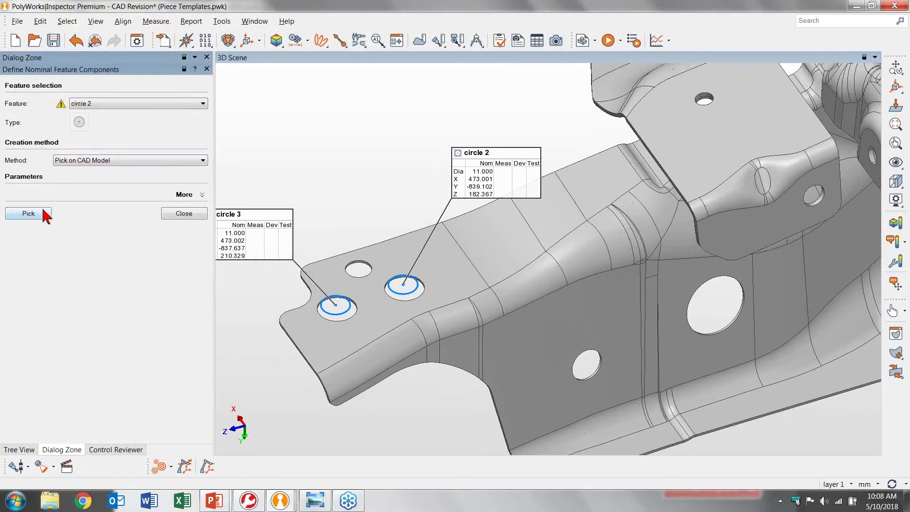
click(43, 212)
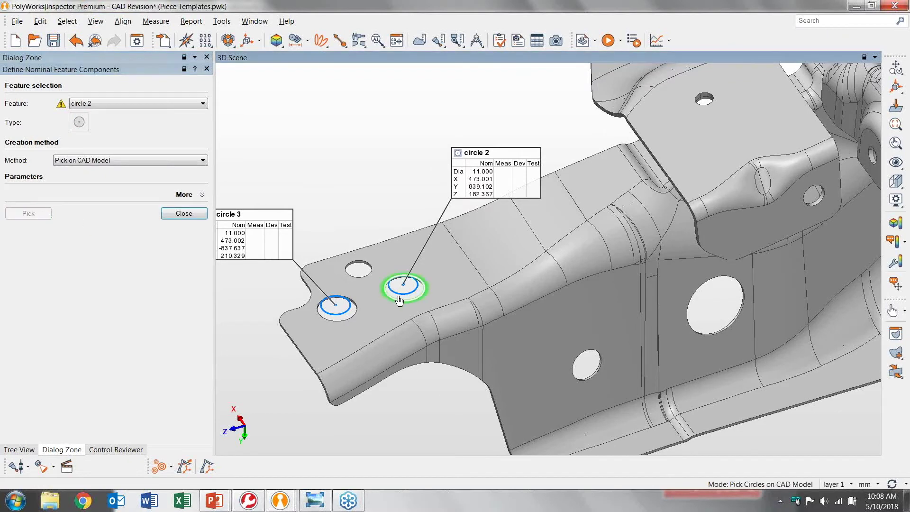
scroll(400, 299, up, 10)
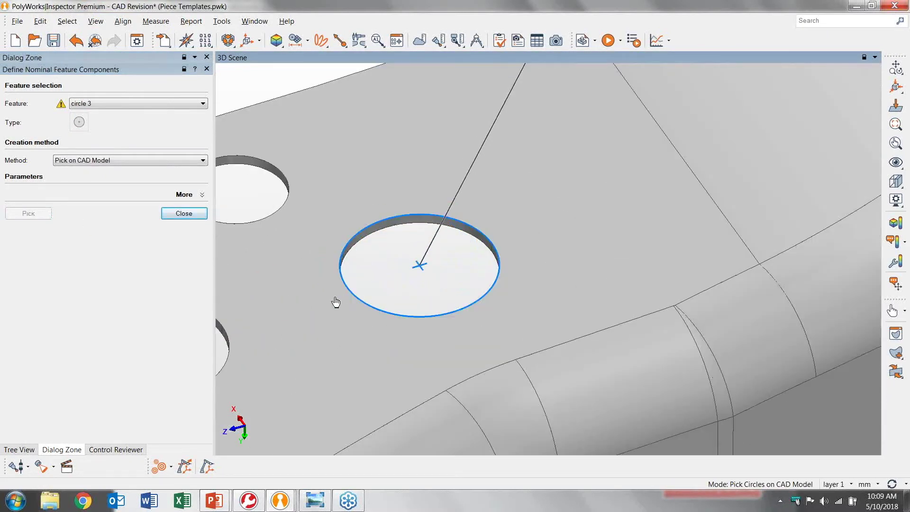
Pick the revised hole edge on the CAD model as the nominal for circle 3
scroll(338, 246, down, 5)
middle_drag(309, 337, 390, 284)
scroll(346, 249, up, 5)
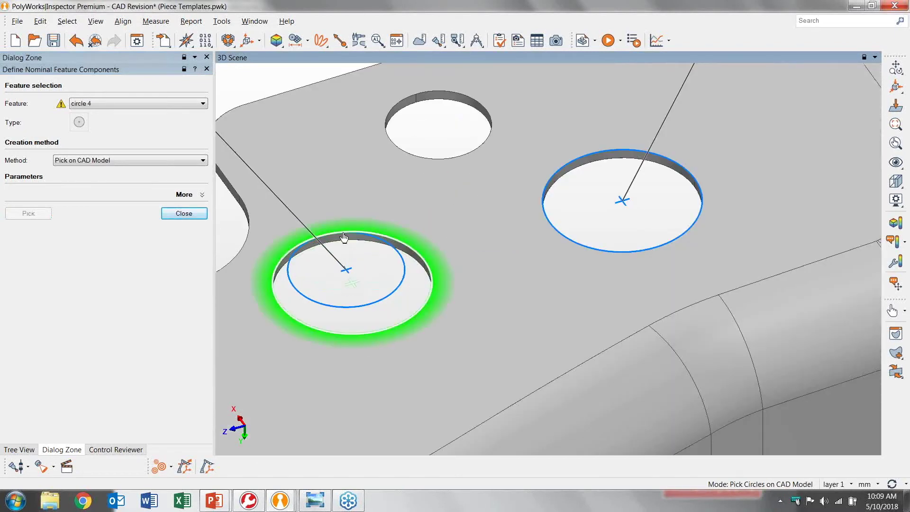
Pick the top edge of the raised hole on the CAD model as the nominal for circle 4
scroll(435, 247, down, 5)
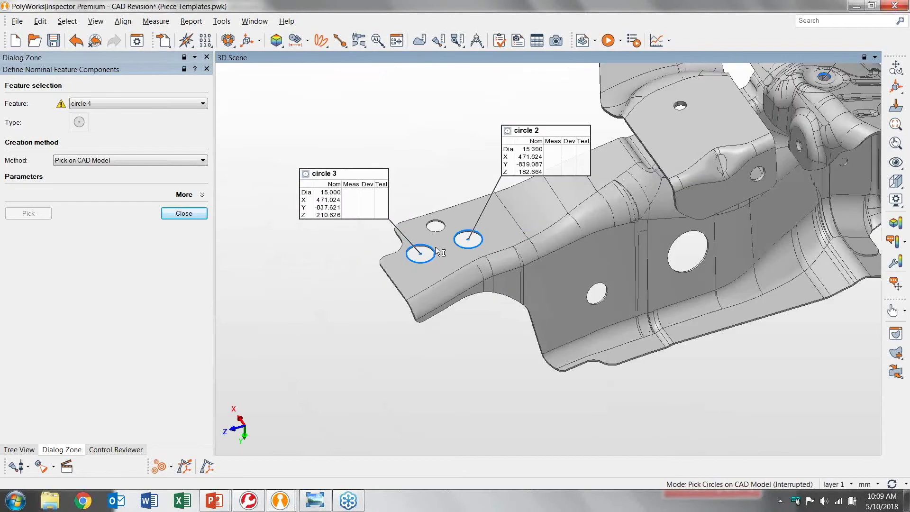
middle_drag(435, 247, 284, 275)
scroll(474, 211, up, 5)
middle_drag(512, 171, 521, 198)
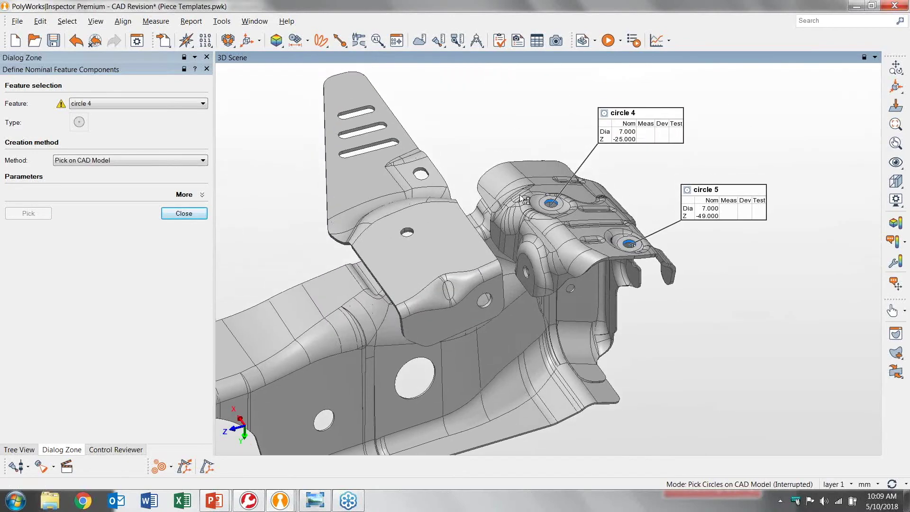
scroll(524, 199, up, 6)
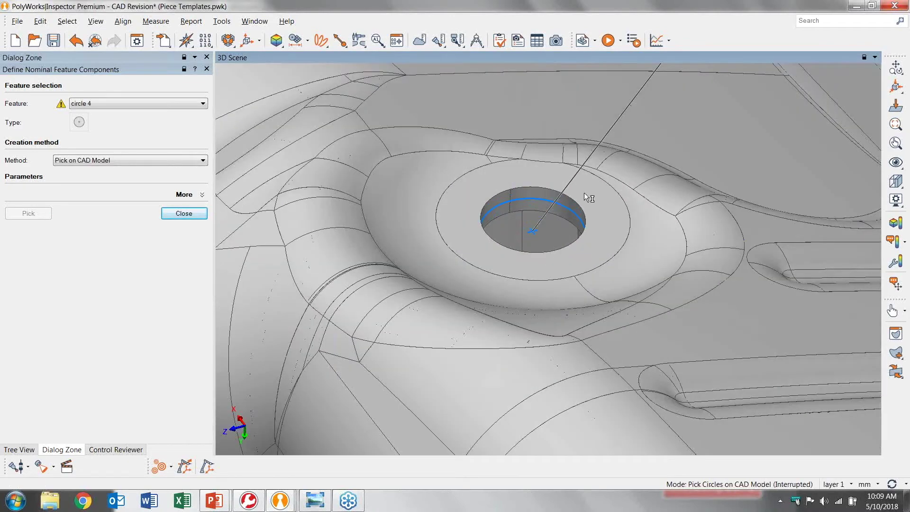
middle_drag(585, 194, 610, 194)
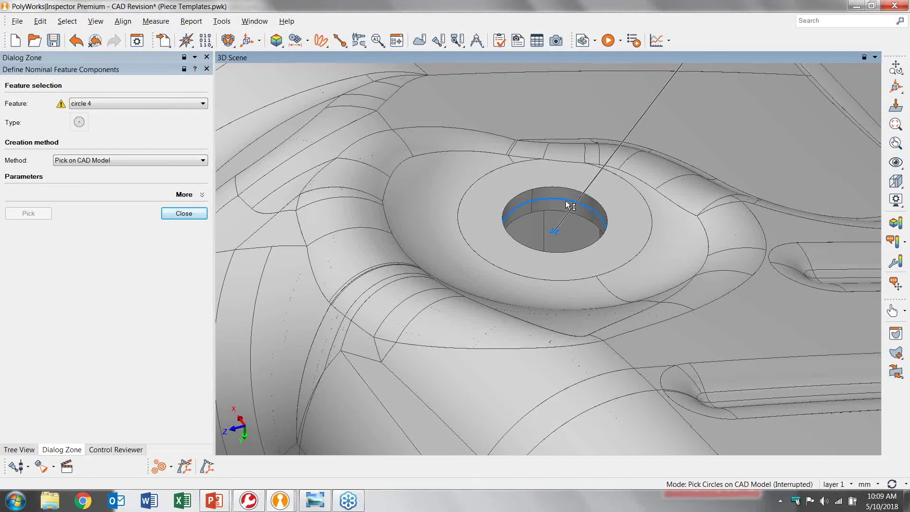
click(565, 201)
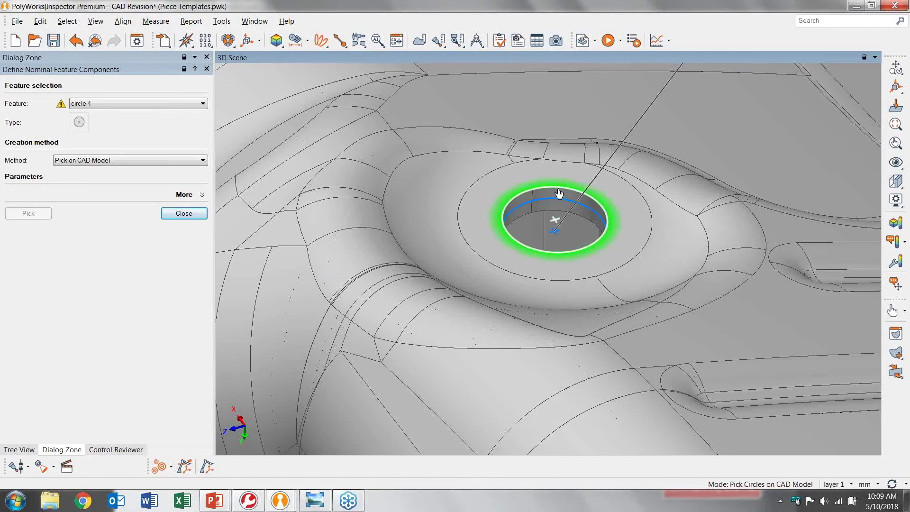
Pick the top edge of the matching hole as the nominal for circle 5 and finish the nominal definition
scroll(669, 258, down, 5)
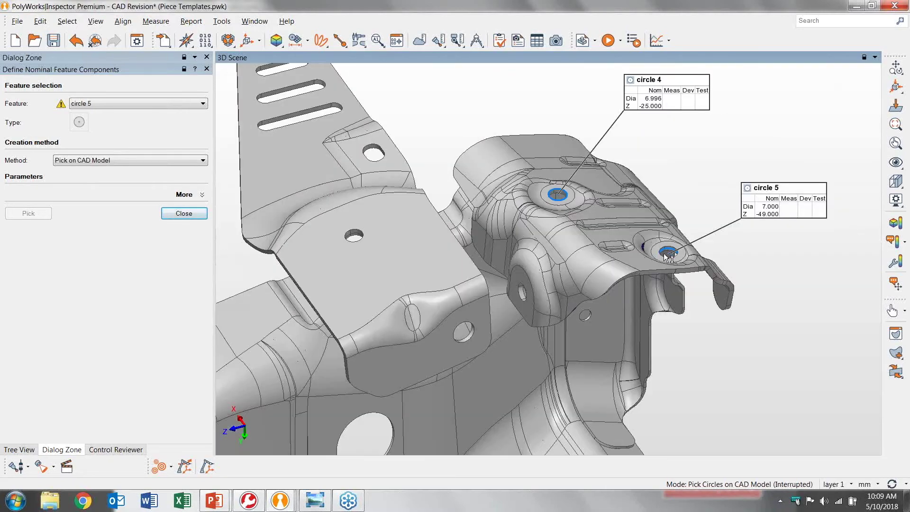
scroll(668, 257, up, 3)
scroll(669, 258, up, 3)
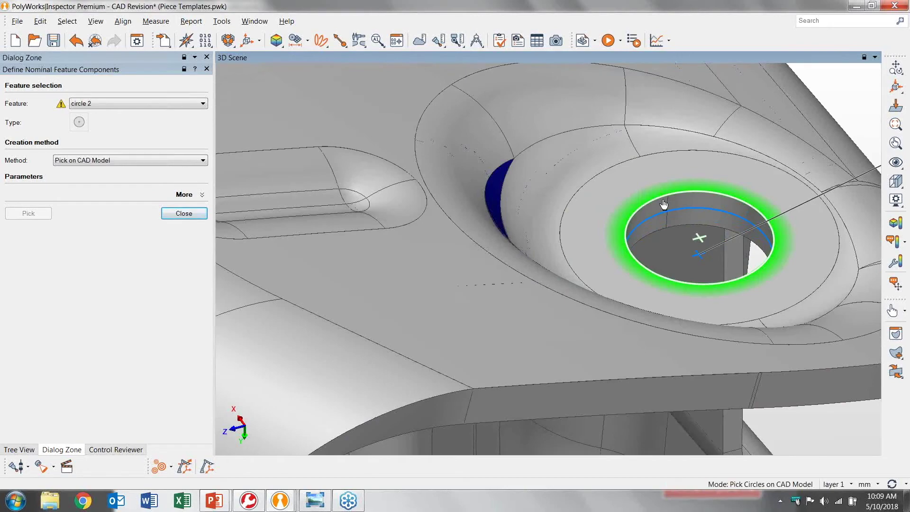
click(194, 216)
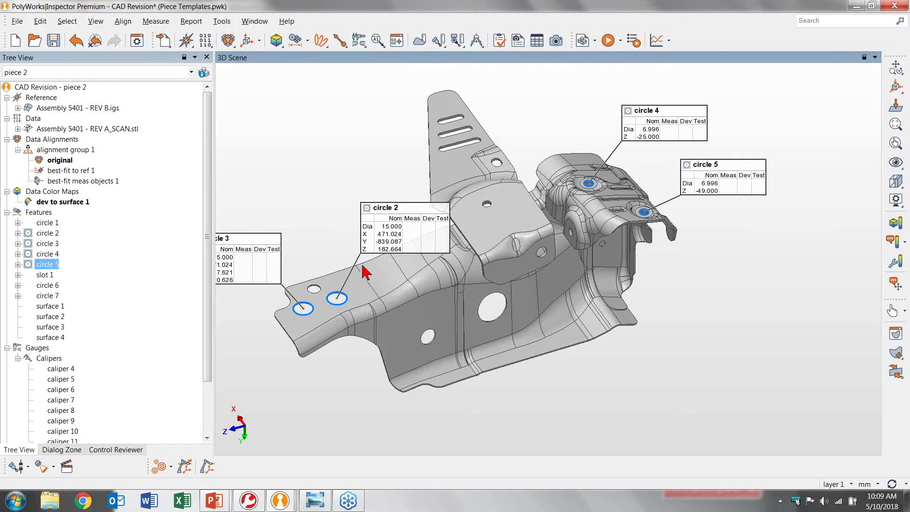
Play the inspection of piece 2, replacing its scan with Assembly 5401 - REV B (First Run).stl in millimeters with the active alignment applied
click(609, 42)
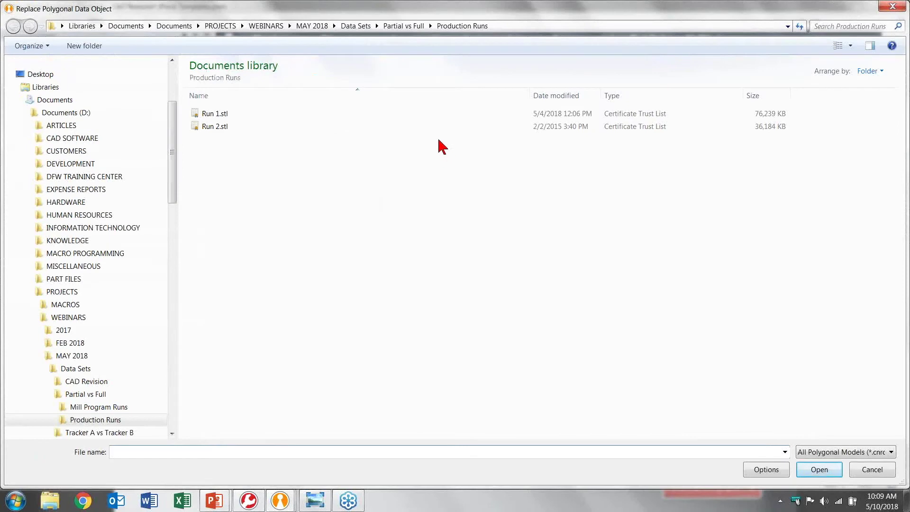
click(315, 27)
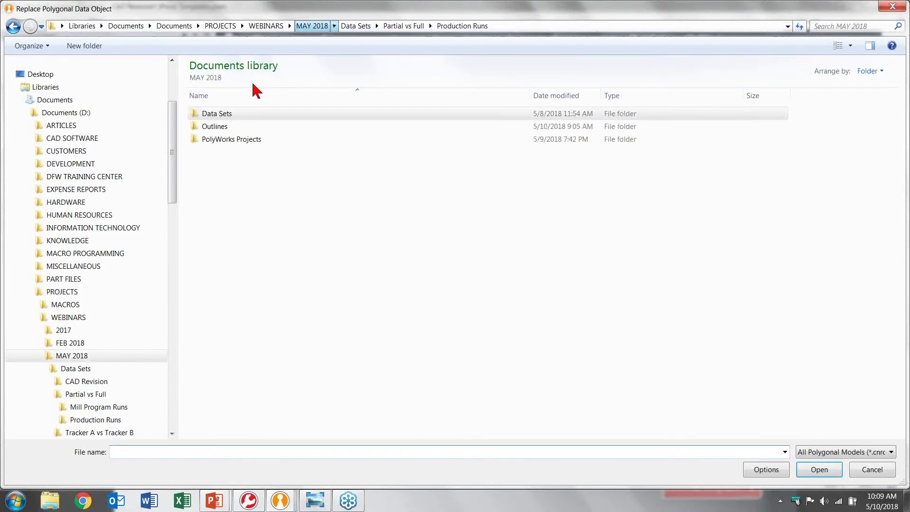
double_click(222, 115)
double_click(221, 116)
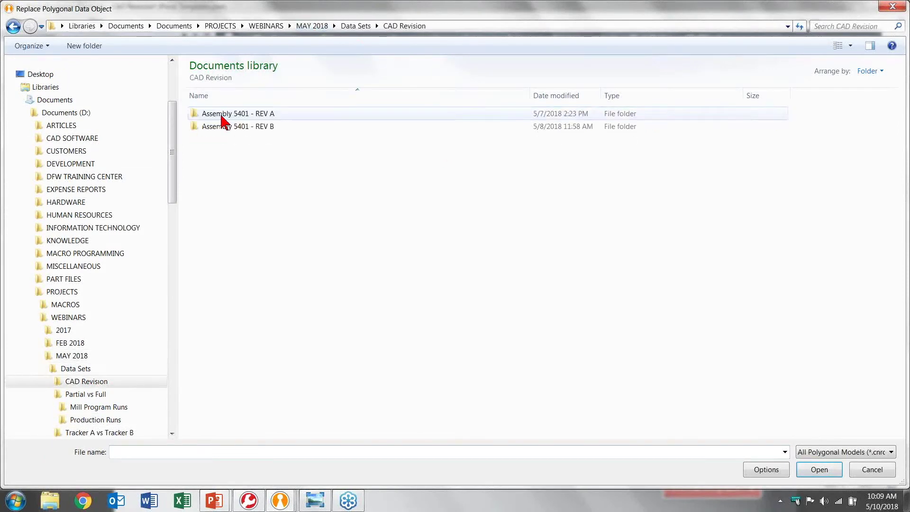
double_click(220, 127)
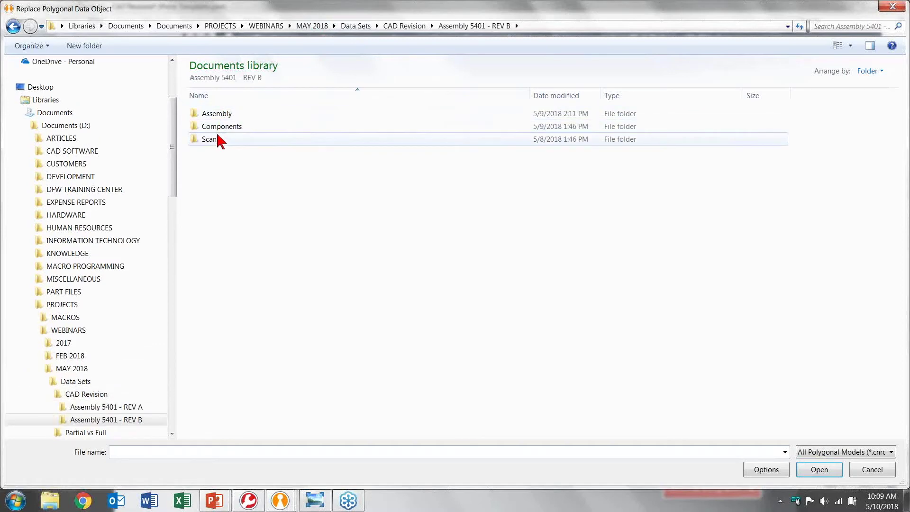
double_click(217, 139)
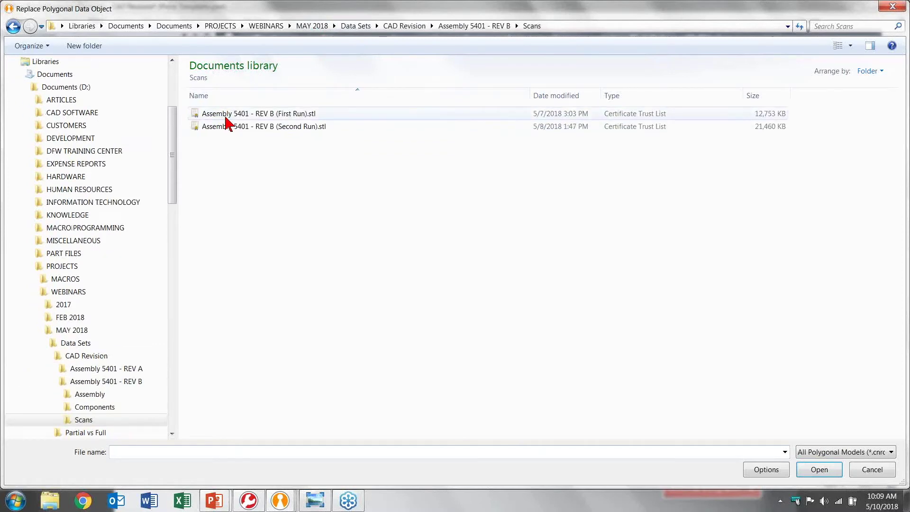
double_click(227, 115)
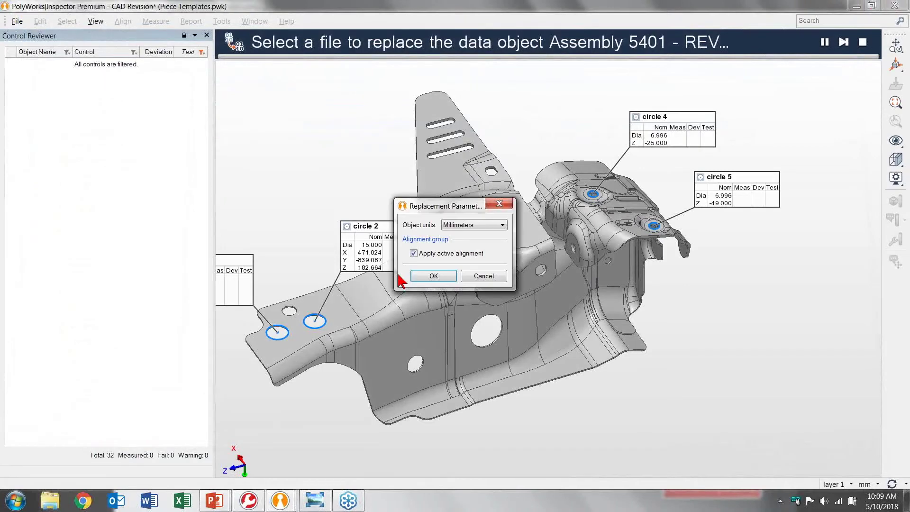
click(417, 276)
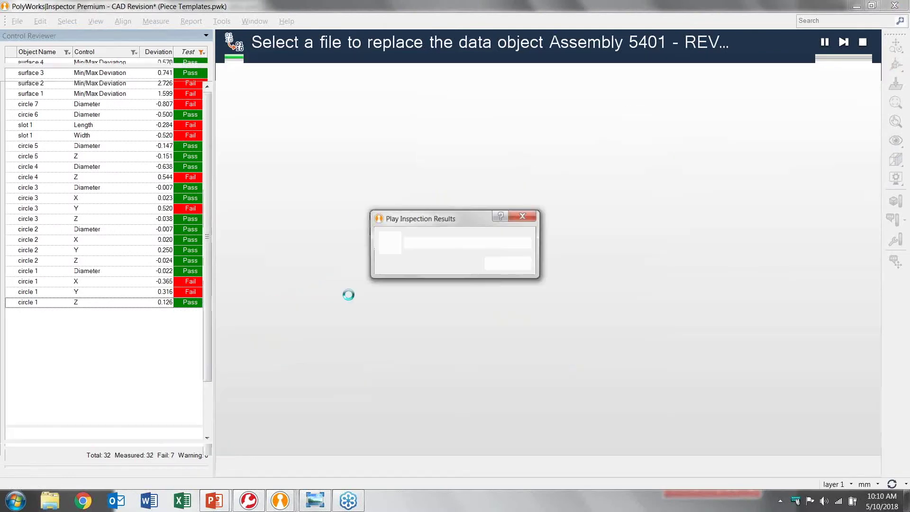
click(488, 261)
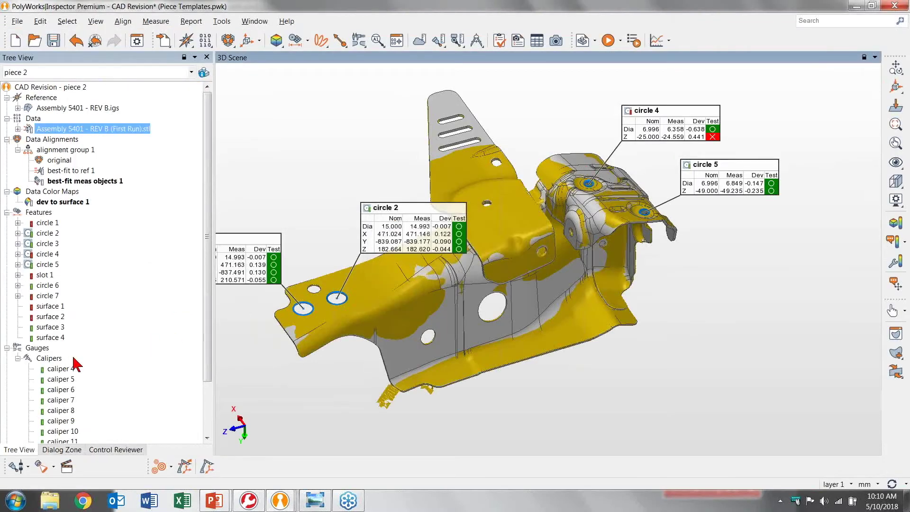
Examine the scan data and caliper measurements around the raised hole at circle 4
scroll(606, 172, up, 3)
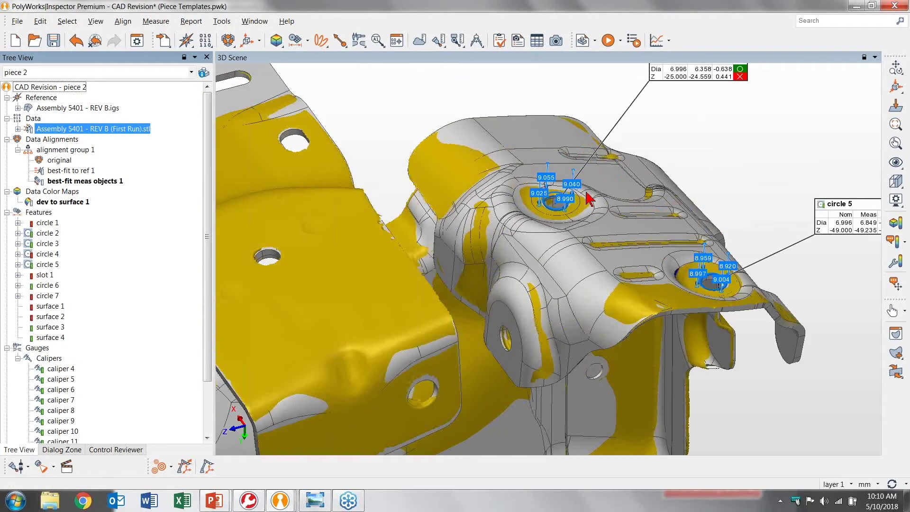
scroll(561, 213, up, 6)
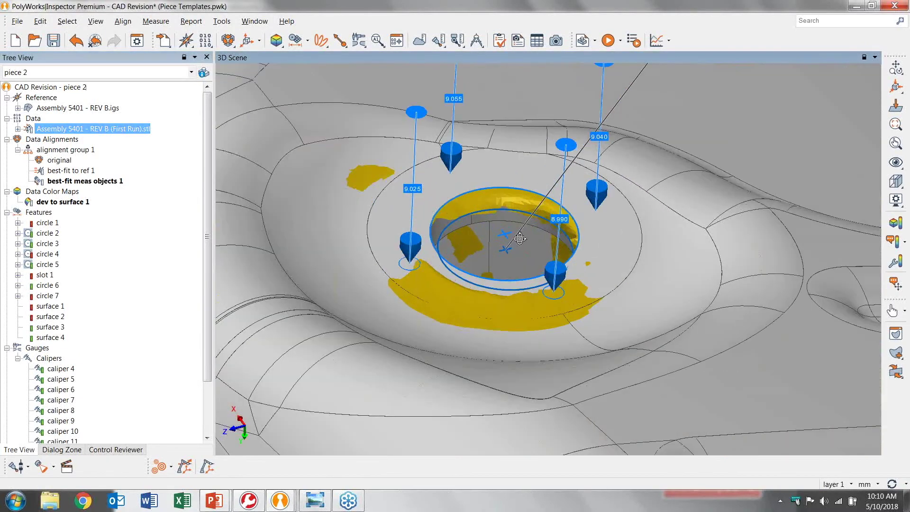
scroll(519, 238, down, 3)
scroll(437, 254, up, 3)
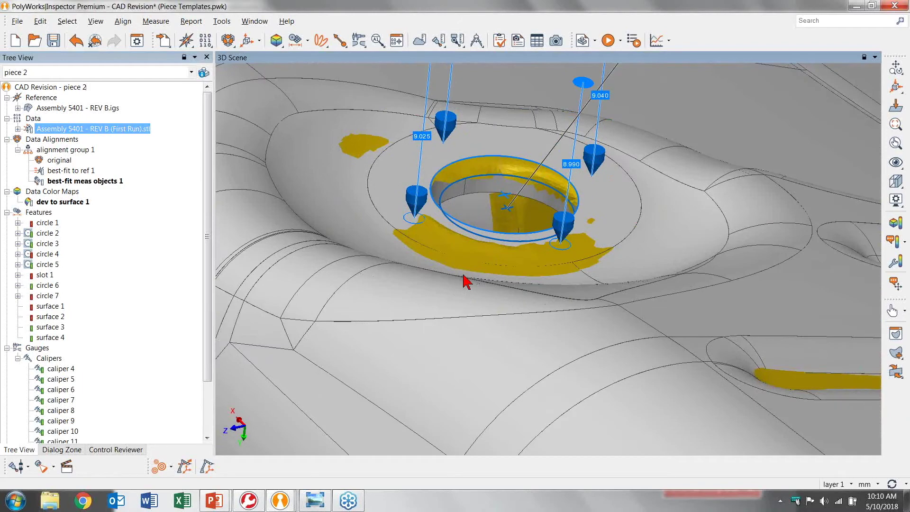
scroll(464, 282, down, 2)
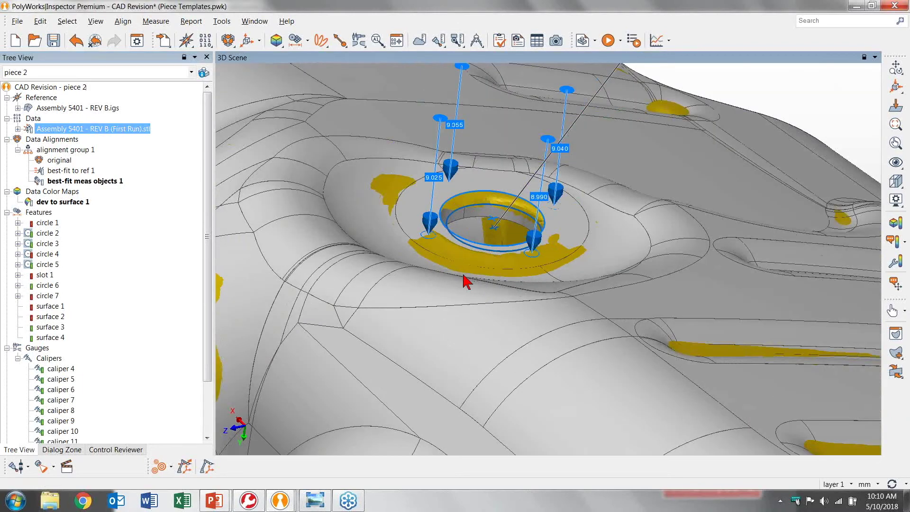
scroll(465, 277, down, 5)
mouse_move(468, 279)
mouse_down()
mouse_move(417, 327)
mouse_move(455, 269)
mouse_up()
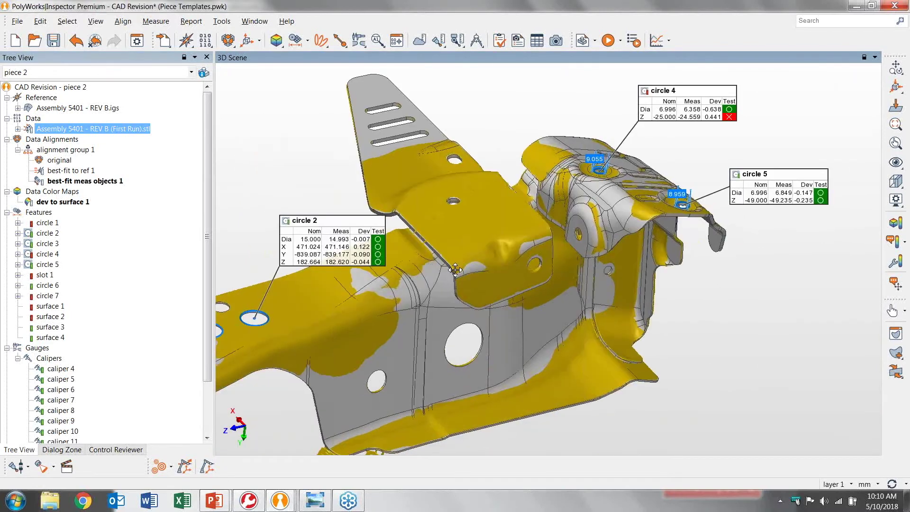
Save the changes to piece 2 and create a piece template named Assembly 5401 - REV B from the current piece
click(595, 41)
click(585, 79)
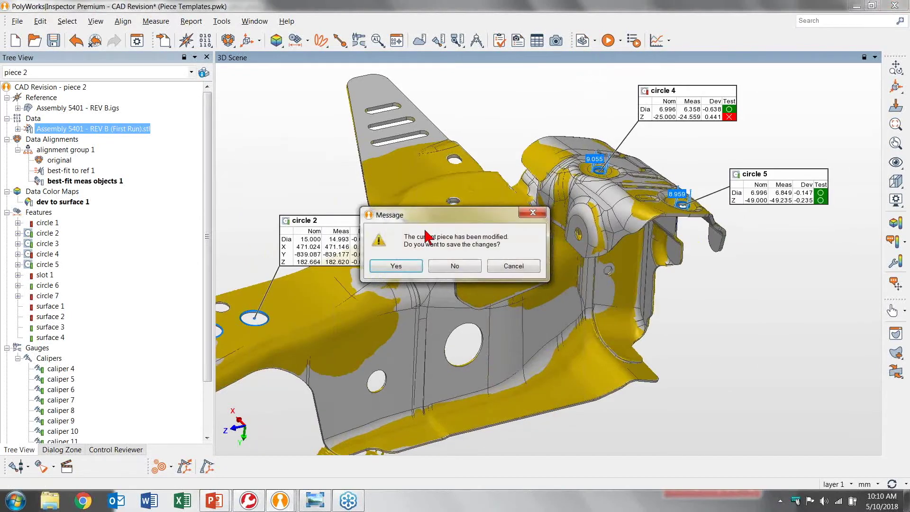
click(406, 266)
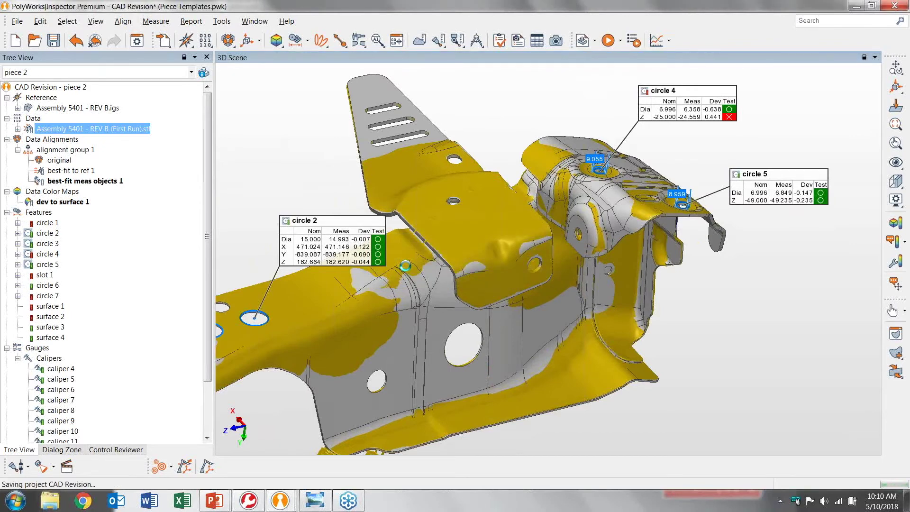
text(A)
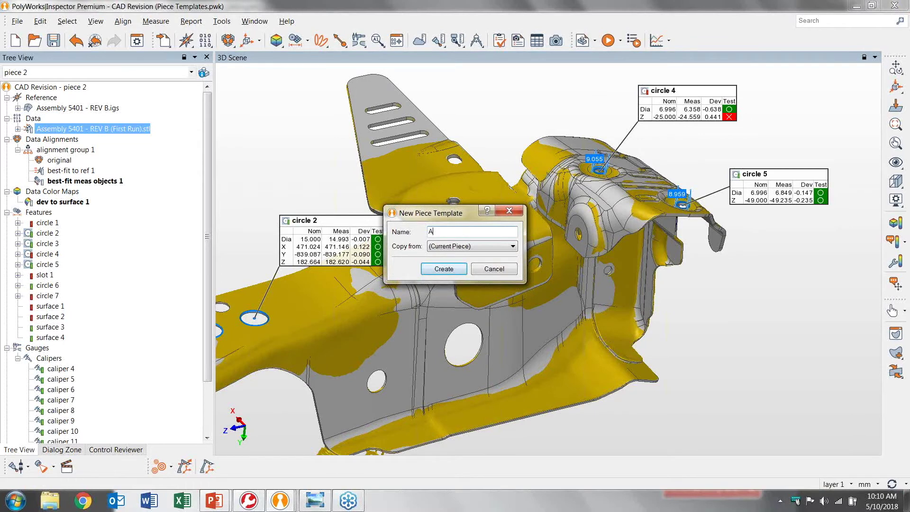
text(ssembly 5401 - REV B)
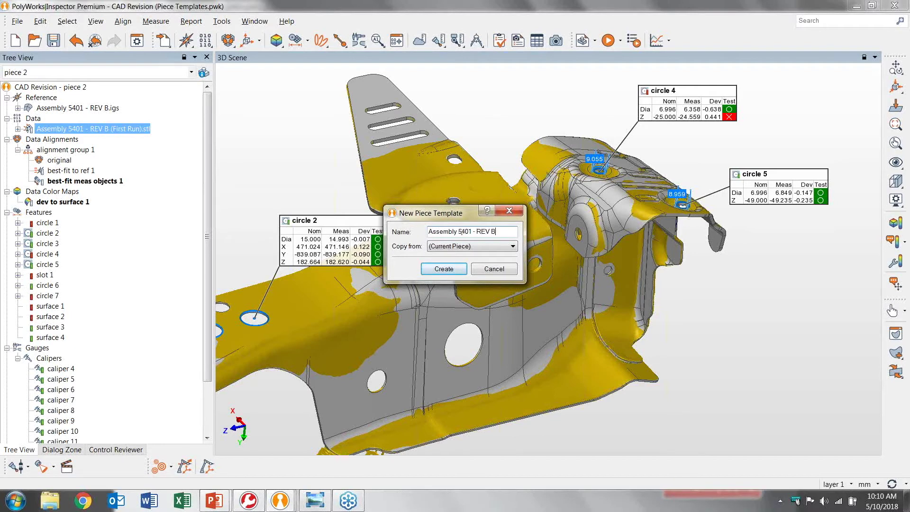
click(444, 270)
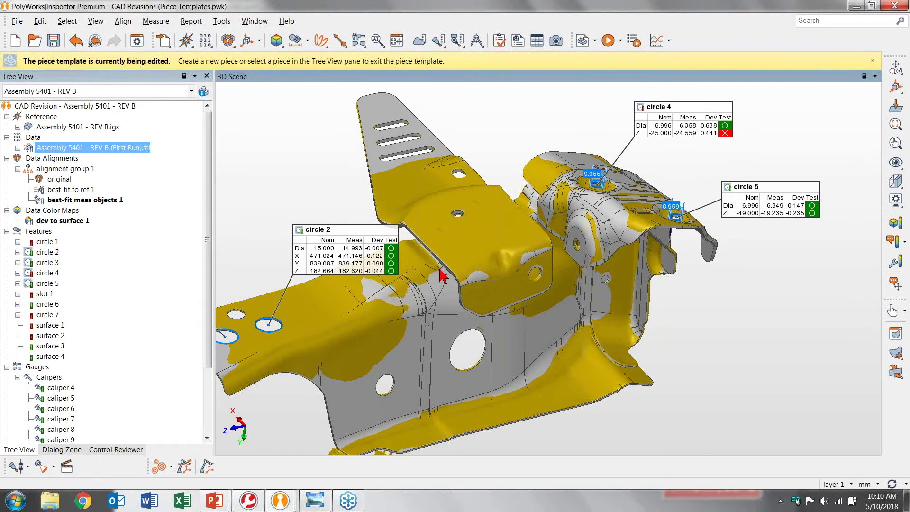
Save the template changes and create a new piece from the Assembly 5401 - REV B piece template
click(582, 41)
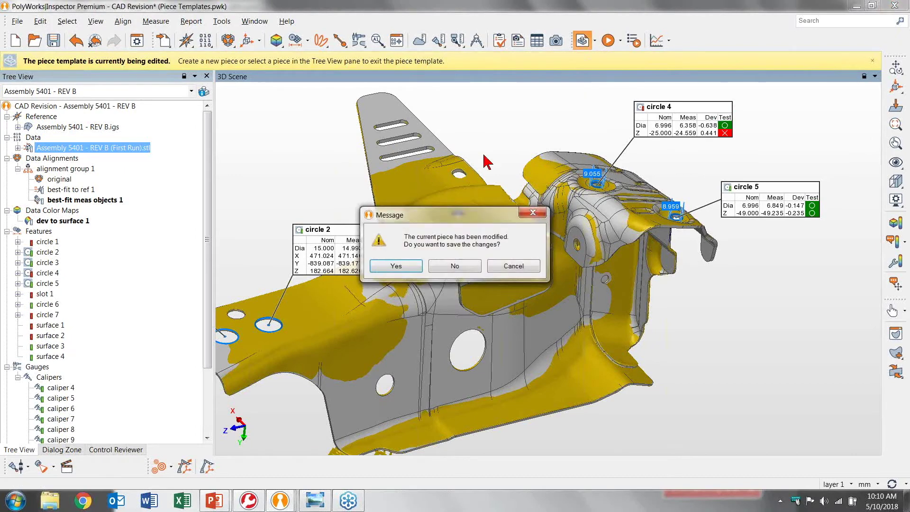
click(403, 266)
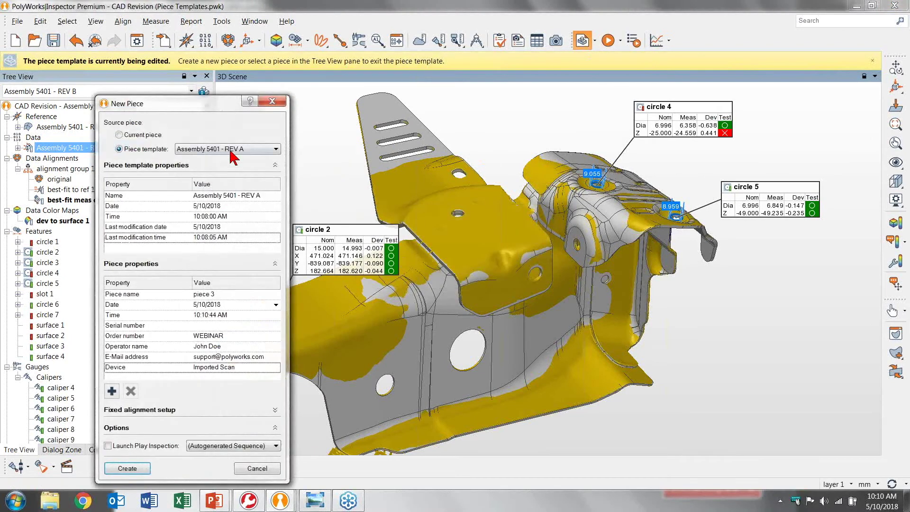
click(259, 150)
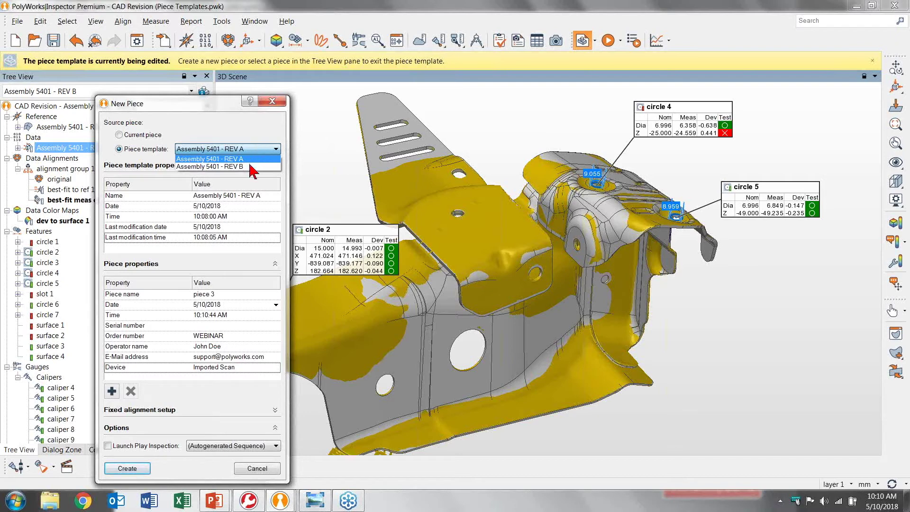
click(252, 167)
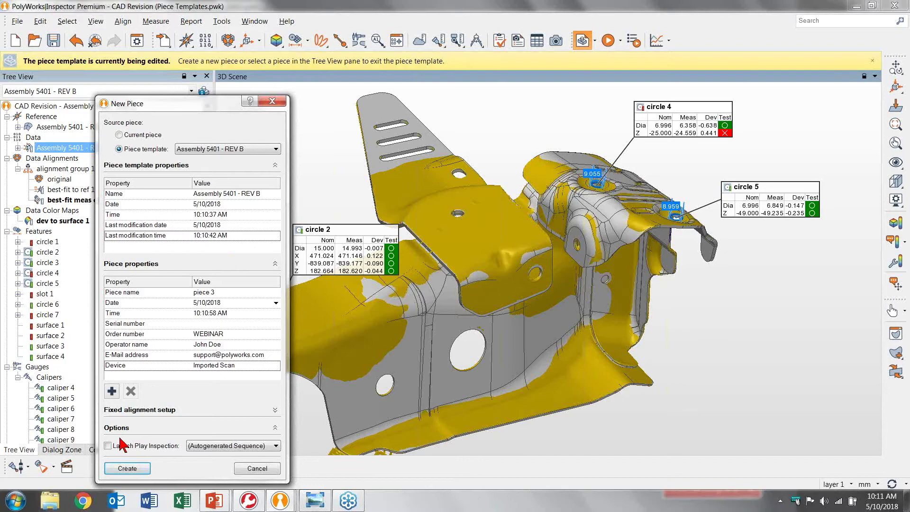
click(127, 468)
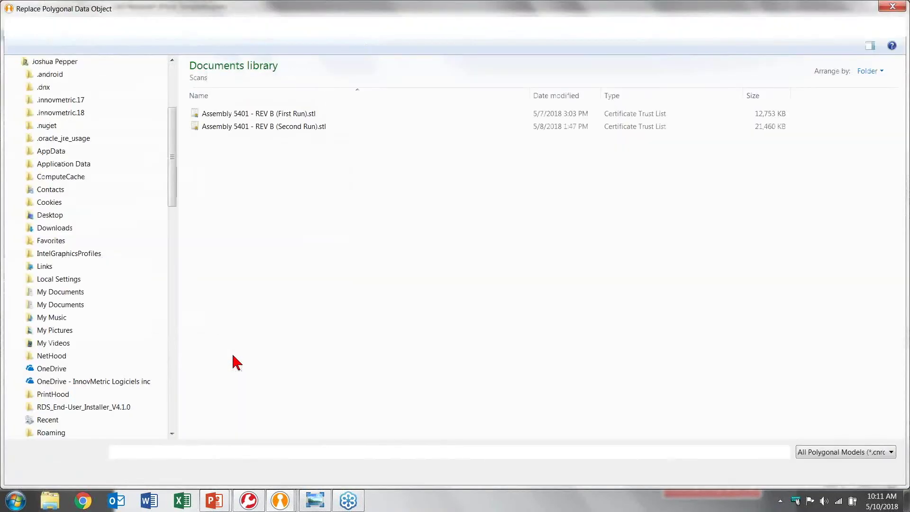
Load Assembly 5401 - REV B (Second Run).stl as the new piece's replacement scan and complete the inspection run
click(282, 127)
double_click(282, 127)
click(431, 278)
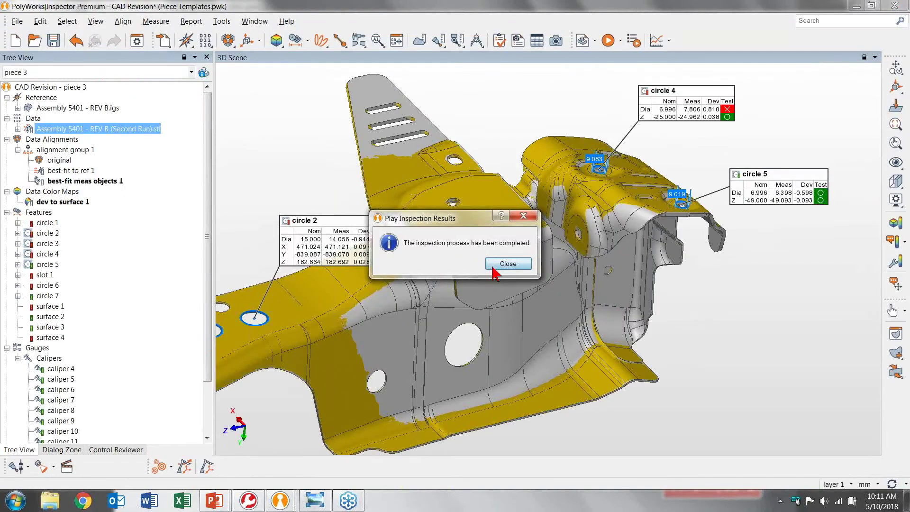
click(495, 267)
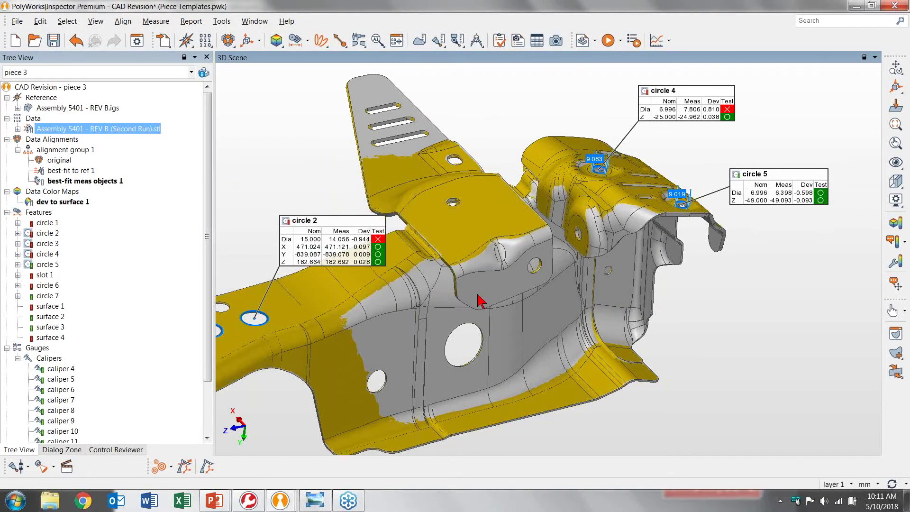
Open the list of saved pieces, widen it and show the Source Piece Template column
middle_drag(480, 302, 526, 313)
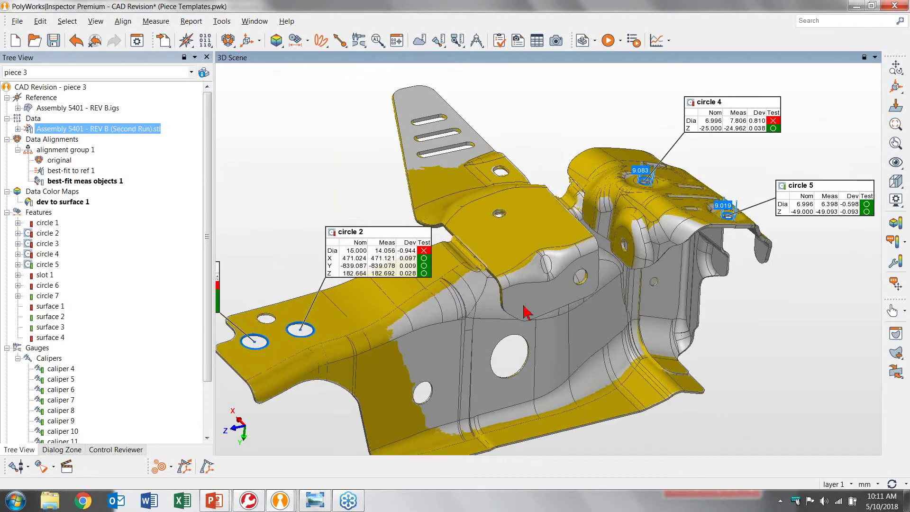
click(222, 20)
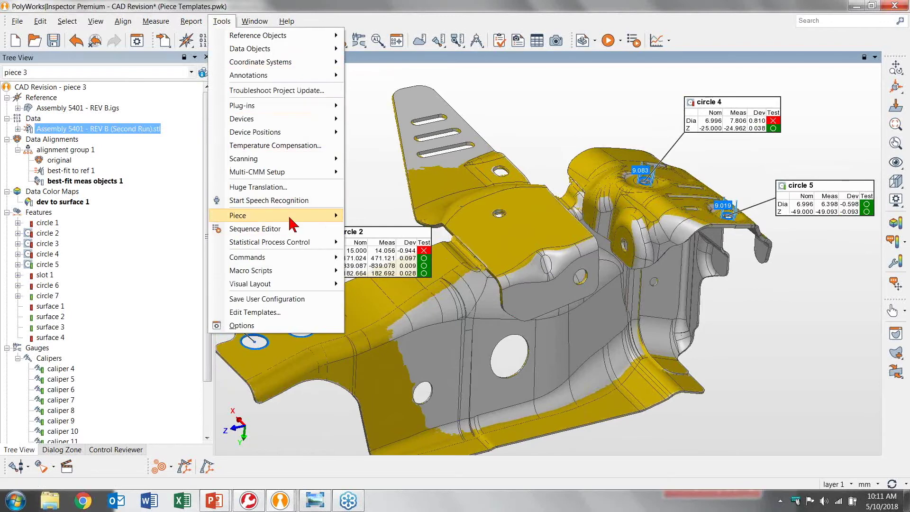
mouse_move(291, 222)
click(381, 230)
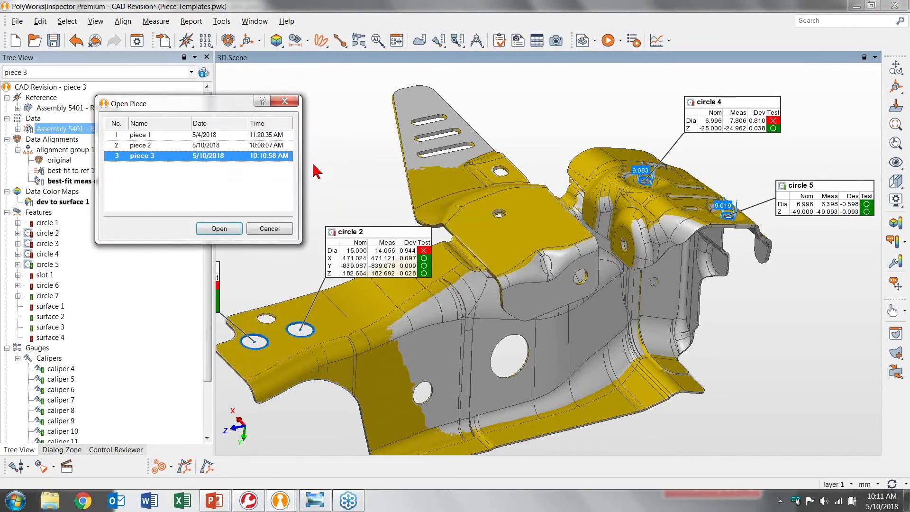
drag(302, 148, 446, 138)
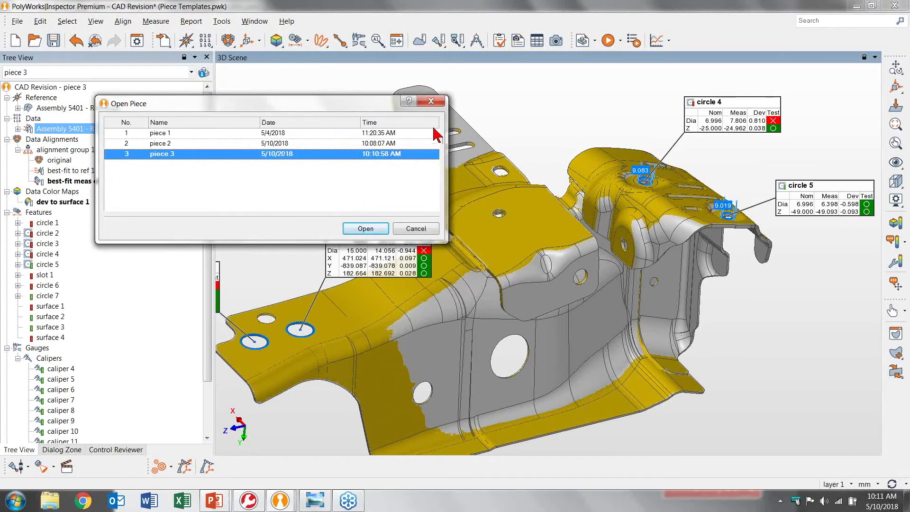
right_click(433, 125)
click(450, 199)
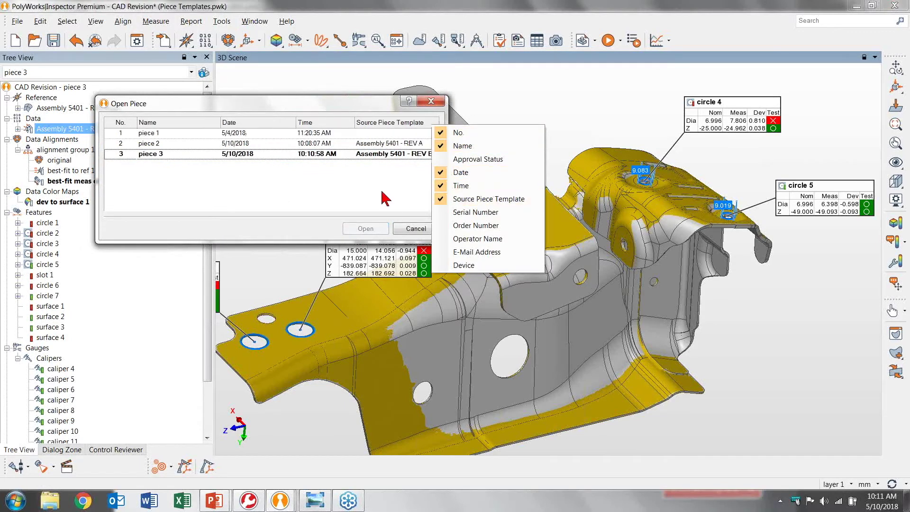
click(383, 192)
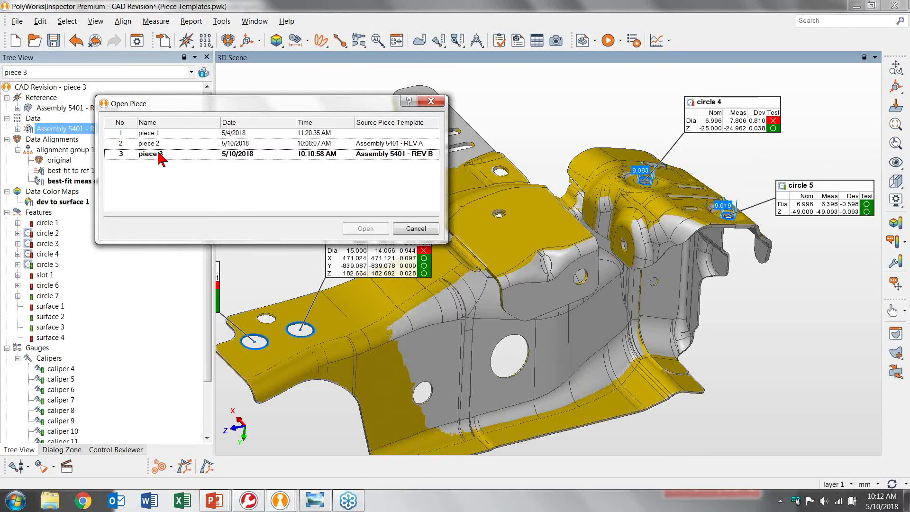
Switch to the Tracker Project and create a piece template named Tracker A from the current piece
click(281, 501)
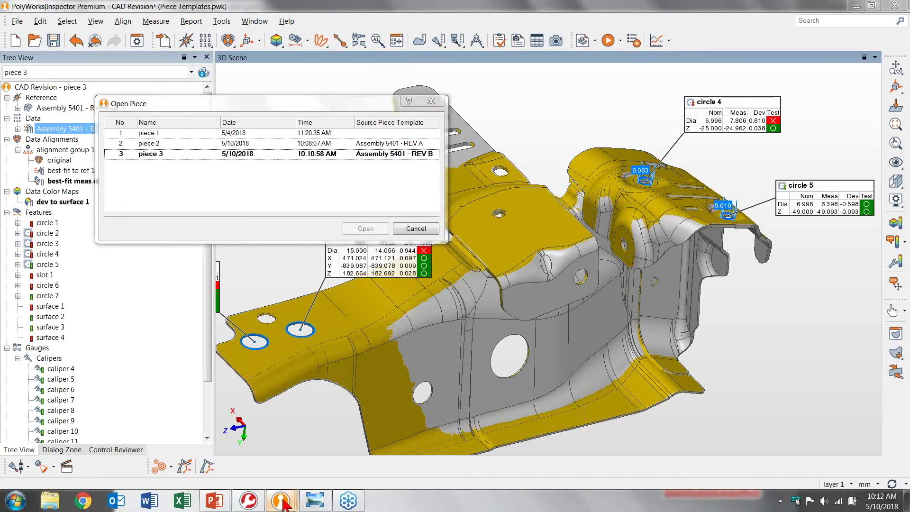
click(462, 398)
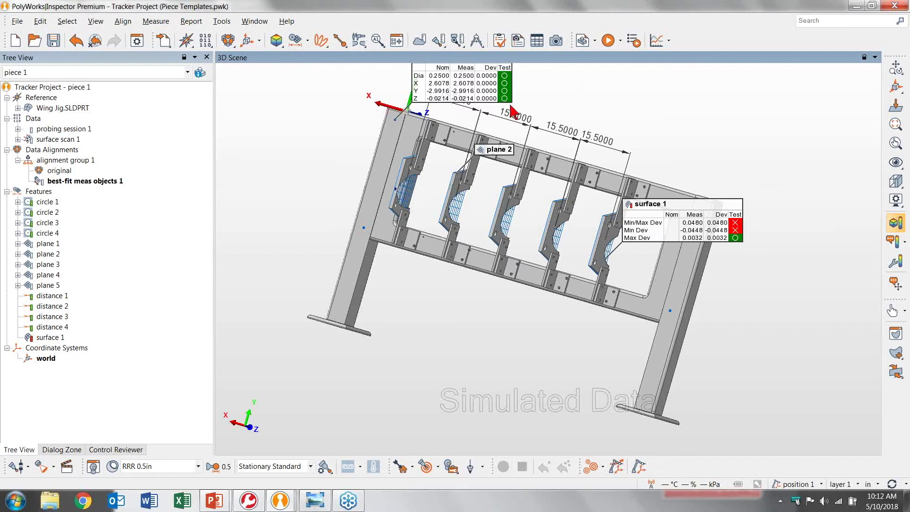
click(594, 41)
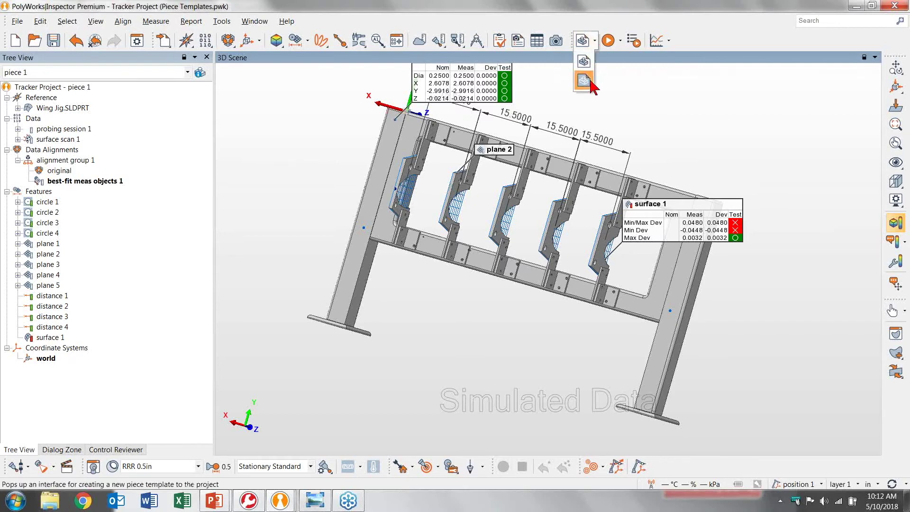
click(585, 81)
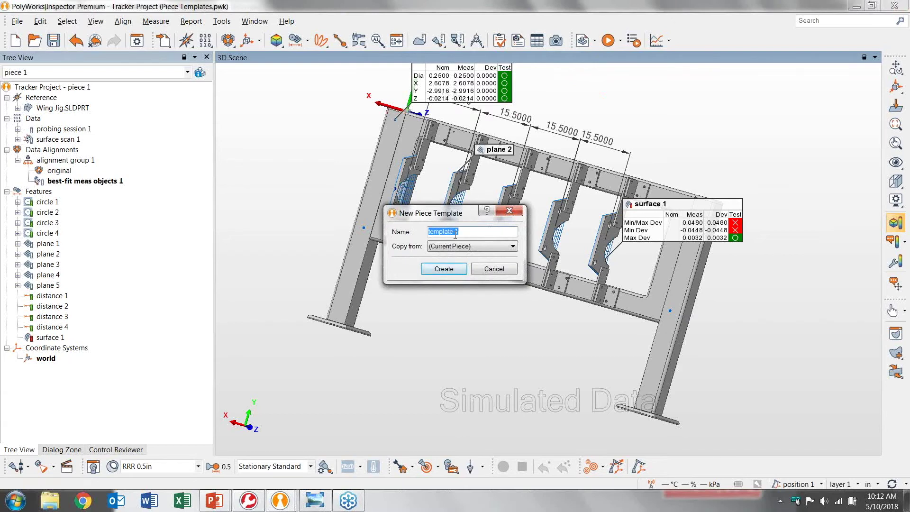
text(Tracker A)
click(449, 268)
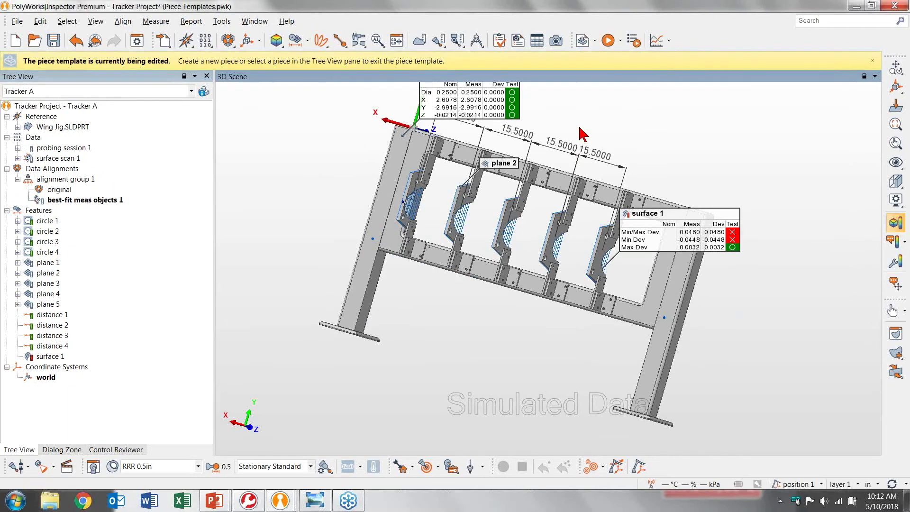
Save the template changes and create piece 2 from the Tracker A template, keeping the Launch Play Inspection option on with sequence 1
click(575, 45)
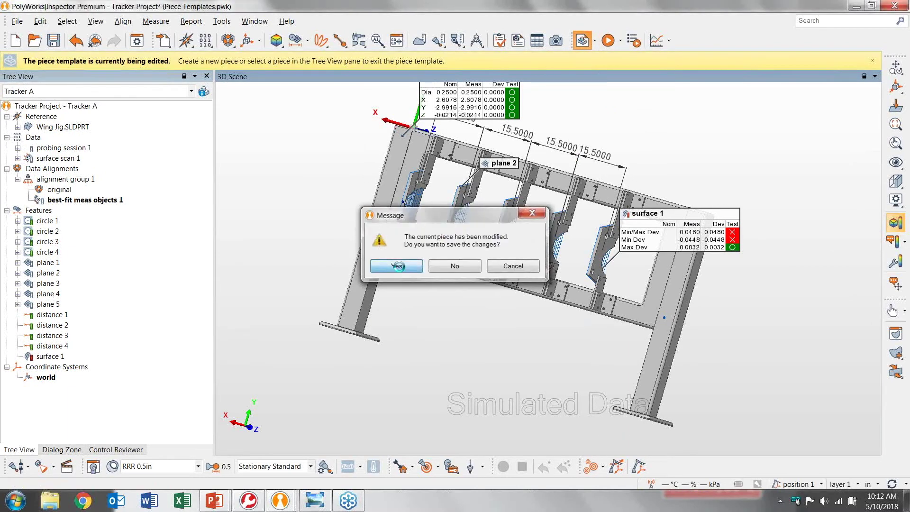
click(398, 266)
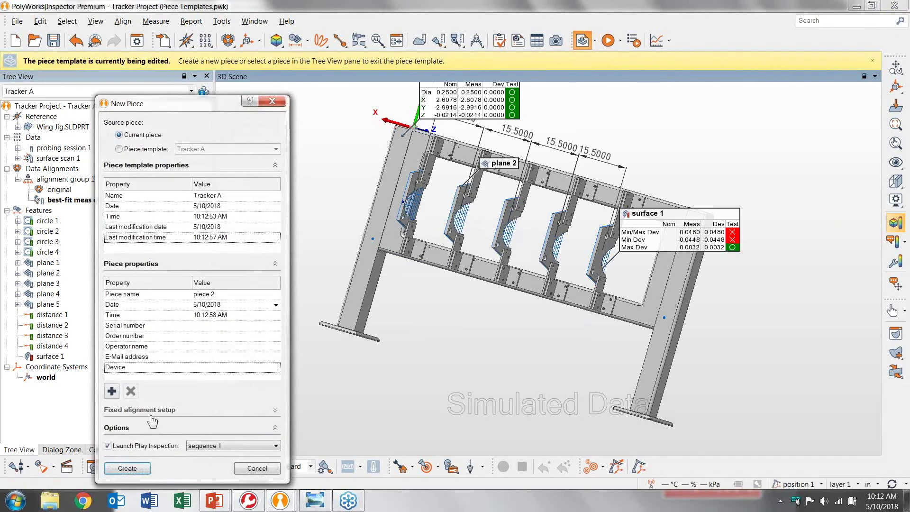
click(124, 467)
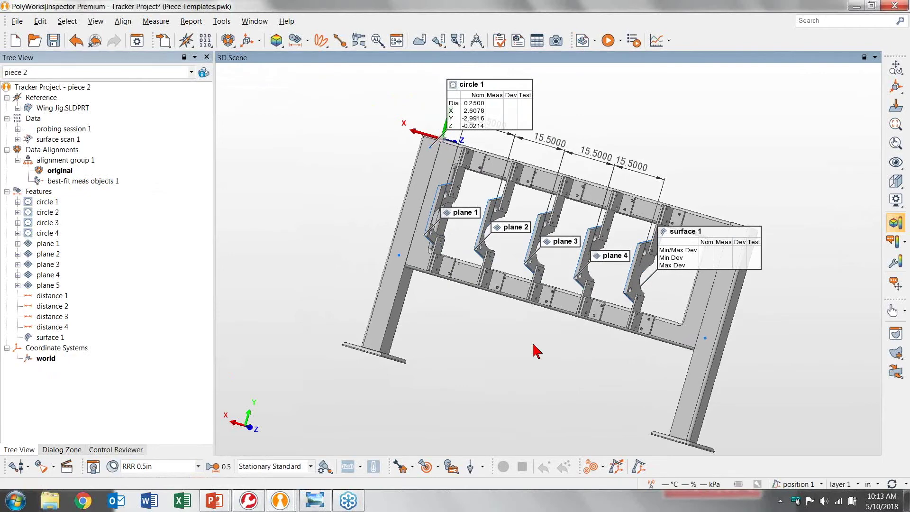
Open the measurement properties of surface 1 and set its measurement method to Probe
drag(539, 331, 463, 309)
scroll(521, 294, up, 5)
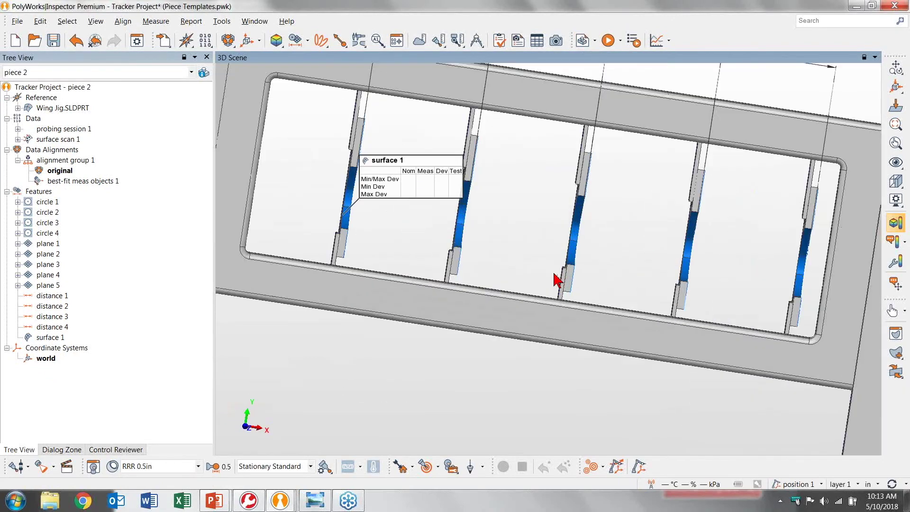
drag(555, 279, 477, 233)
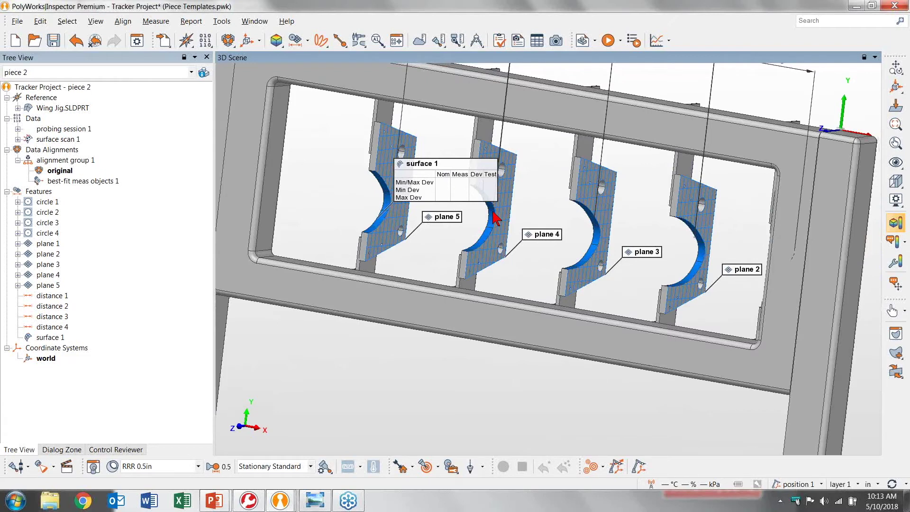
double_click(49, 338)
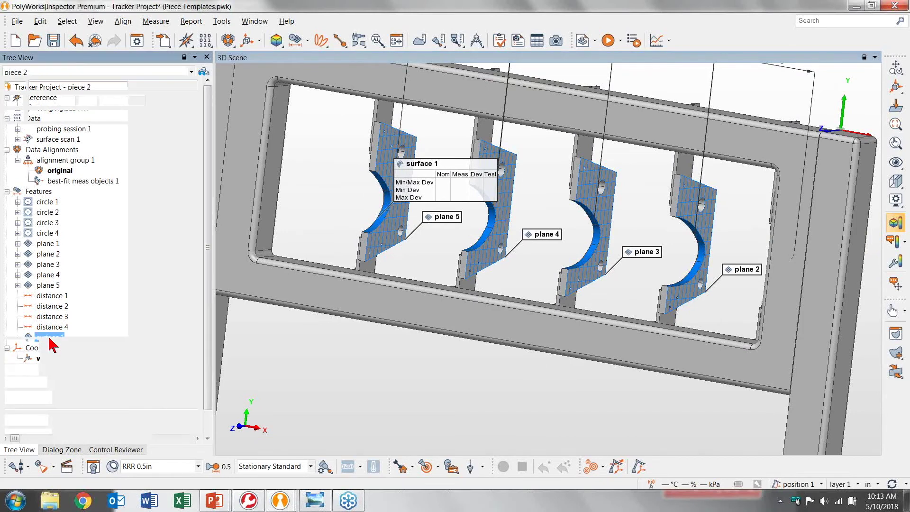
click(64, 134)
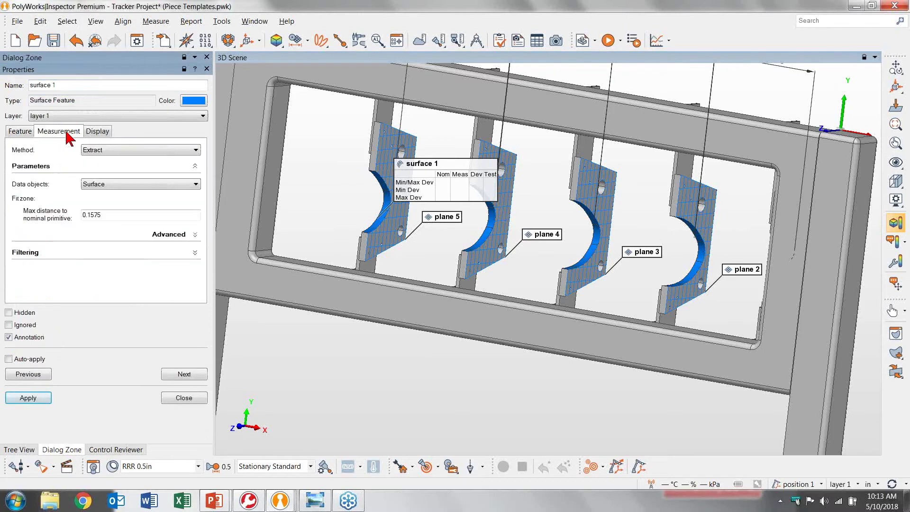
click(109, 151)
click(108, 168)
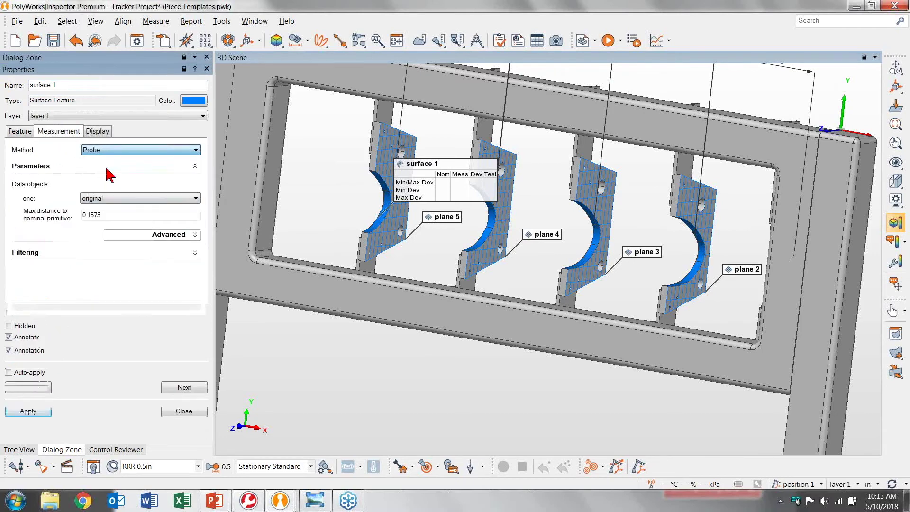
Set surface 1's device to tool type Reflector, reflector RRR 1.5in and probing mode Continuous Time, and close its properties
click(105, 275)
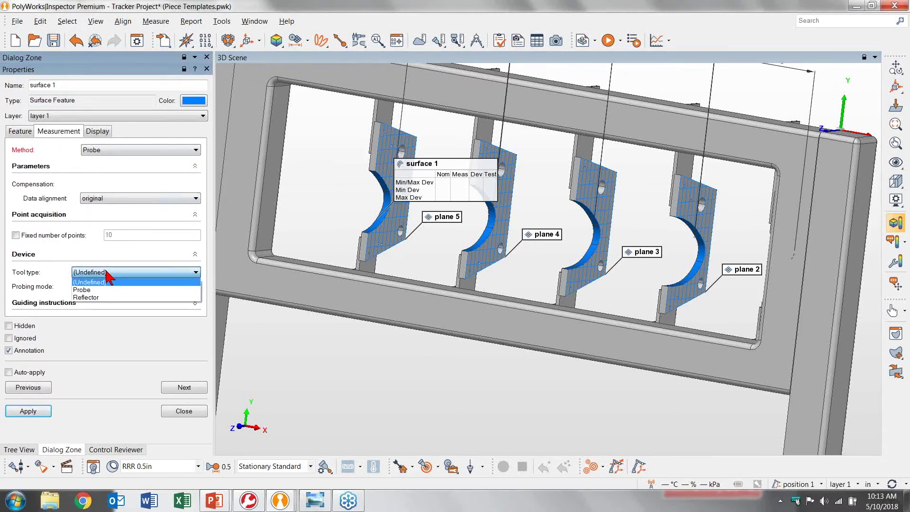
click(98, 298)
click(101, 288)
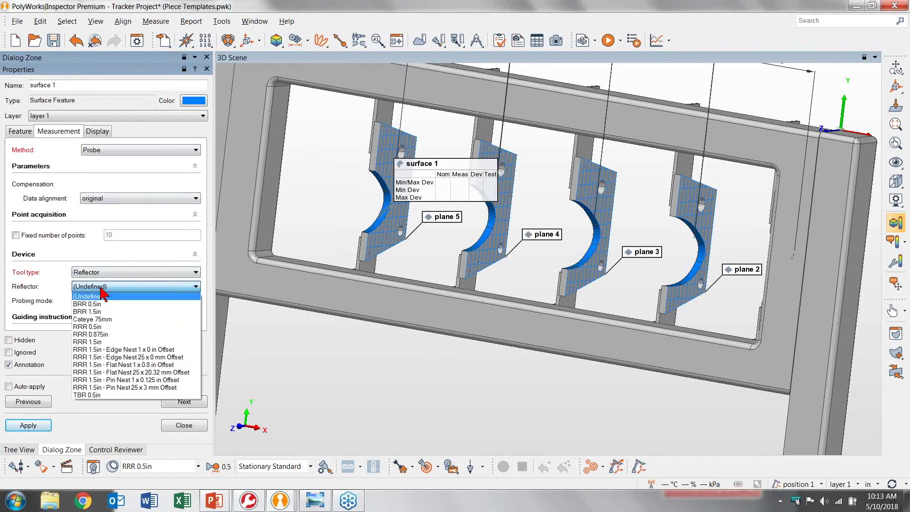
click(99, 342)
click(103, 302)
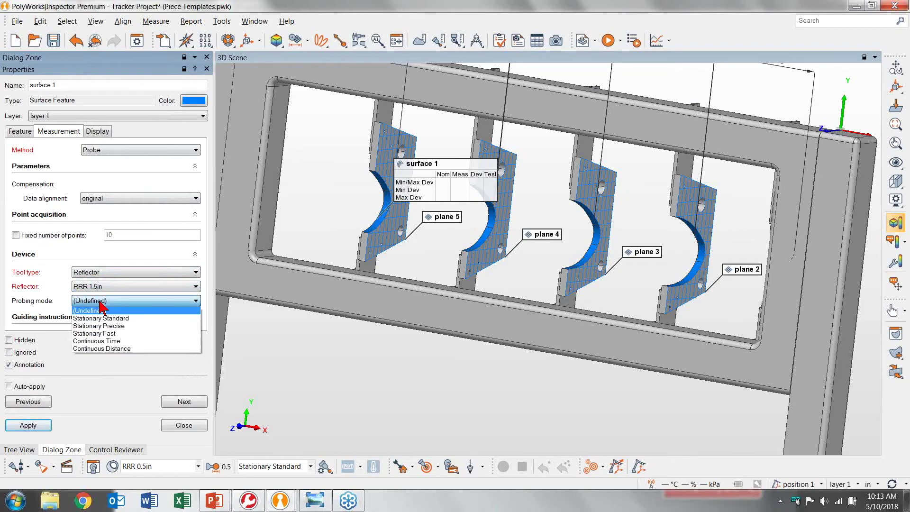
click(103, 341)
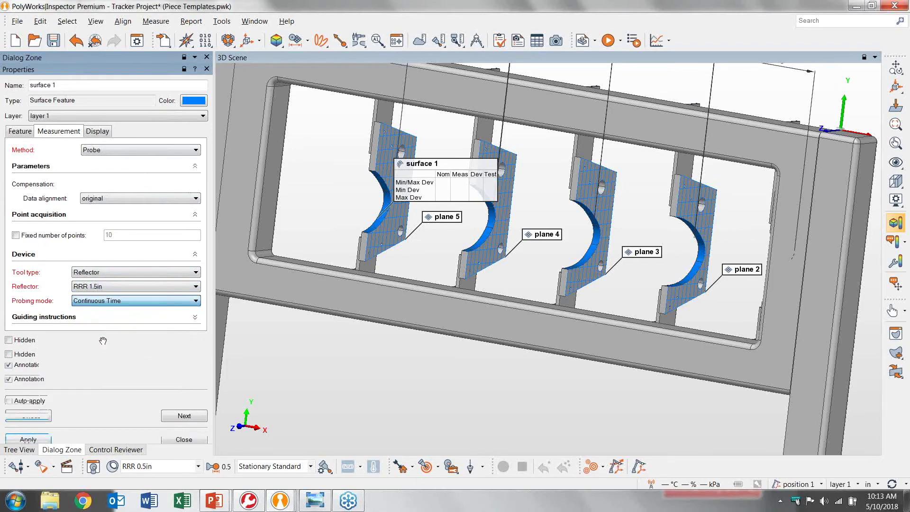
click(175, 439)
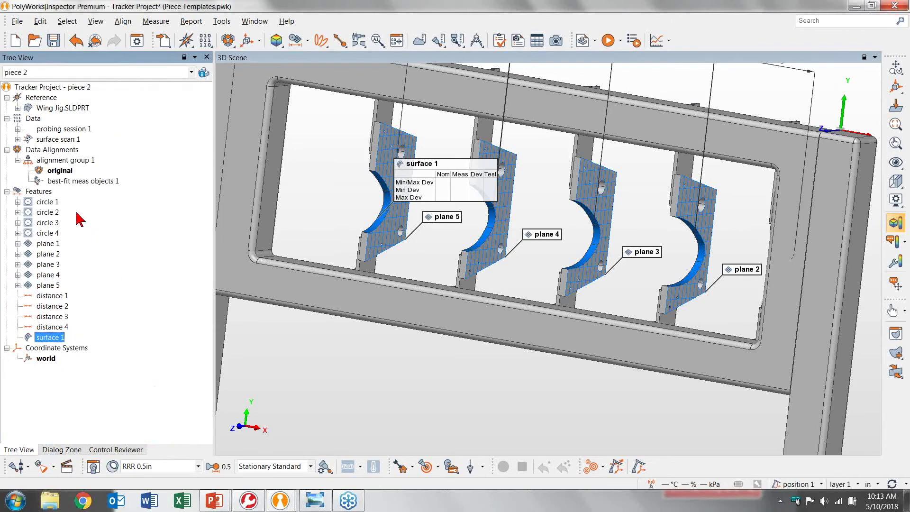
Set the measurement device of circles 1 to 4 together to tool type Reflector with the RRR 1.5in reflector, and close their properties
drag(47, 202, 50, 231)
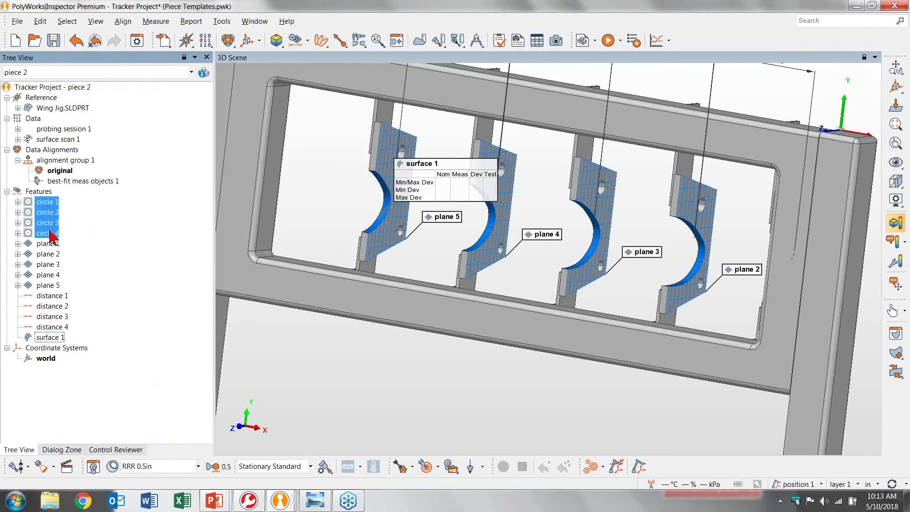
right_click(50, 232)
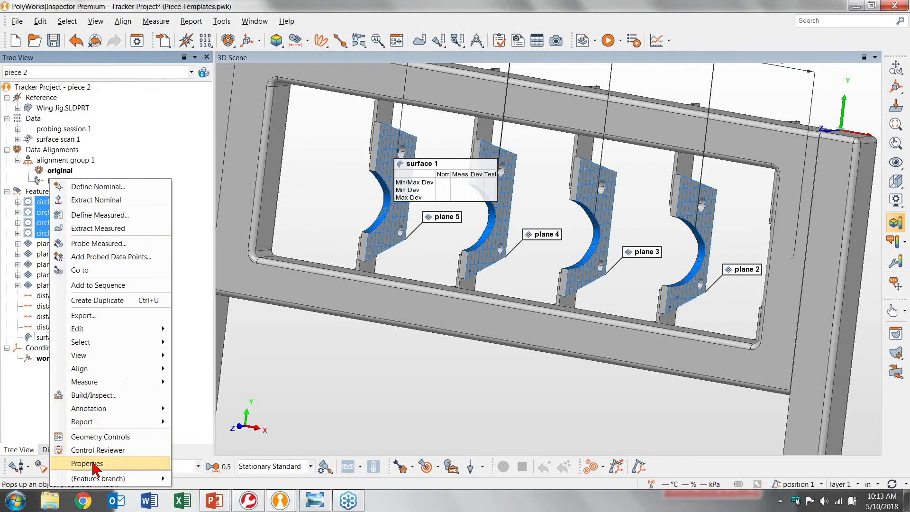
click(95, 463)
click(66, 132)
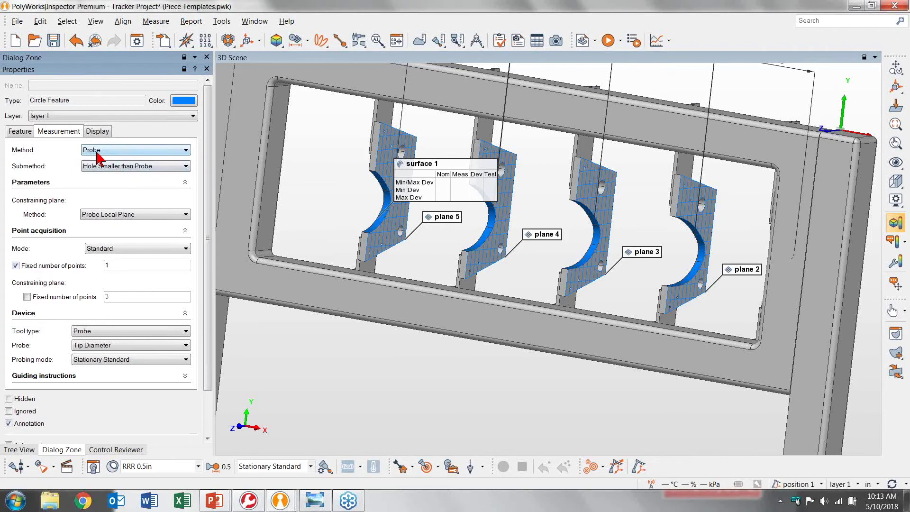
click(109, 346)
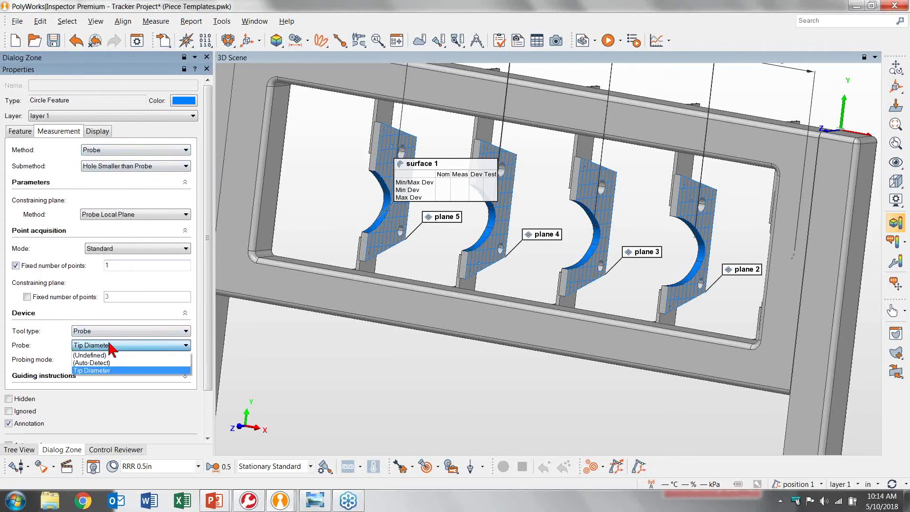
click(110, 346)
click(109, 332)
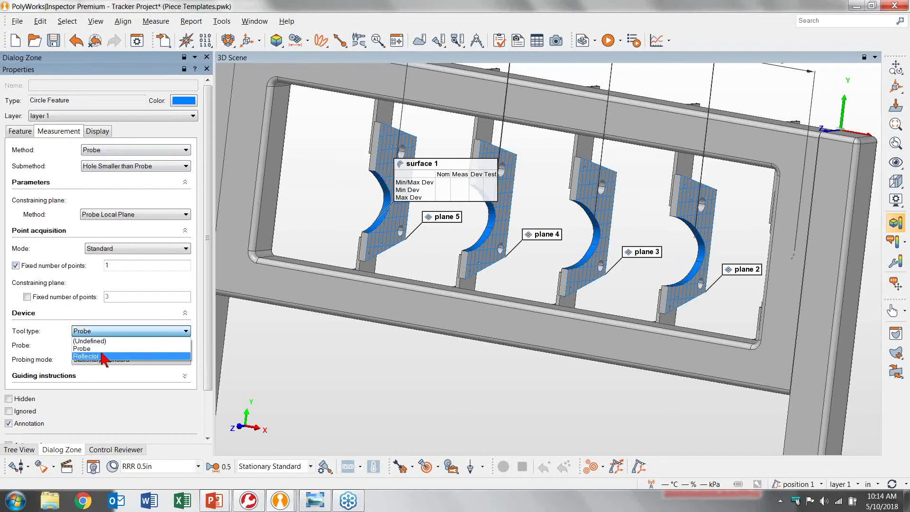
click(107, 356)
click(105, 347)
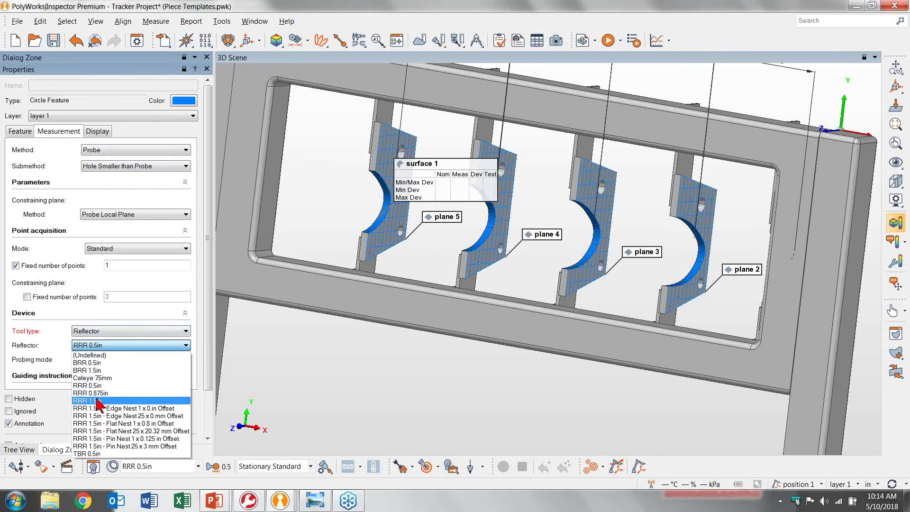
click(101, 401)
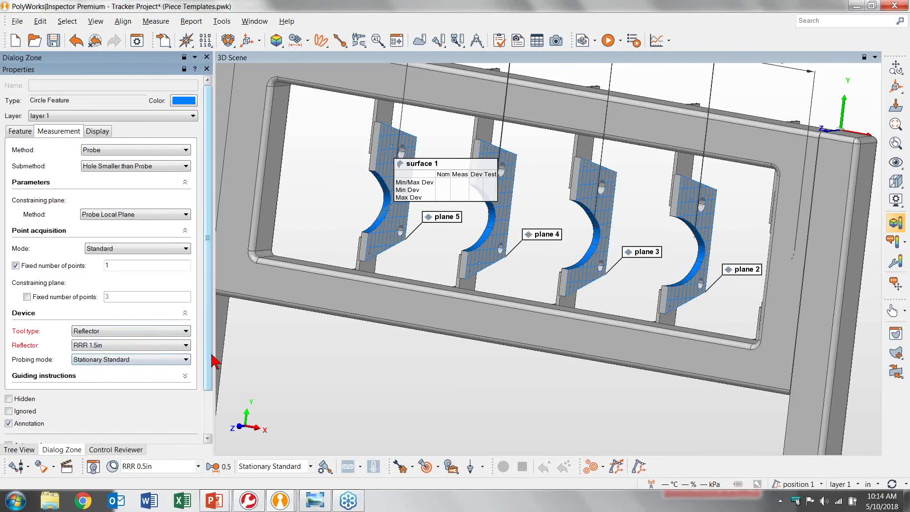
scroll(207, 365, down, 3)
click(162, 432)
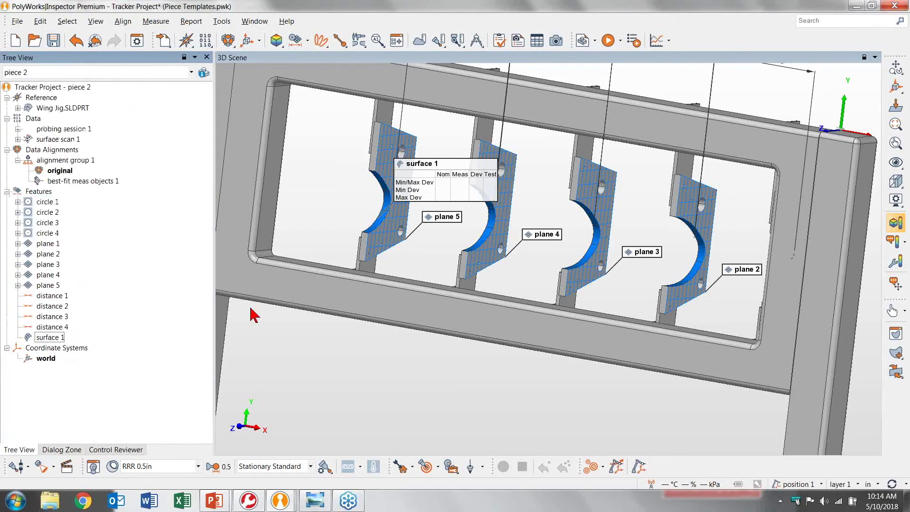
Delete surface scan 1 from the data of piece 2
scroll(422, 354, down, 5)
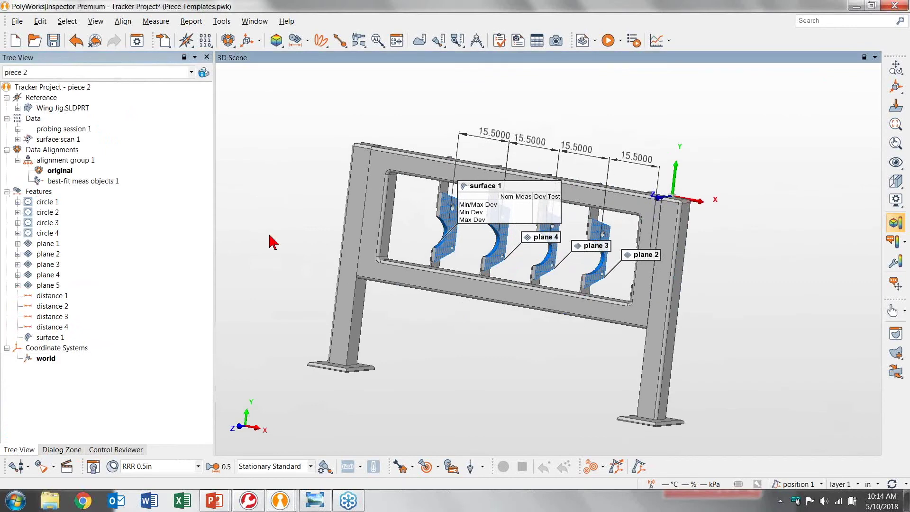
click(55, 139)
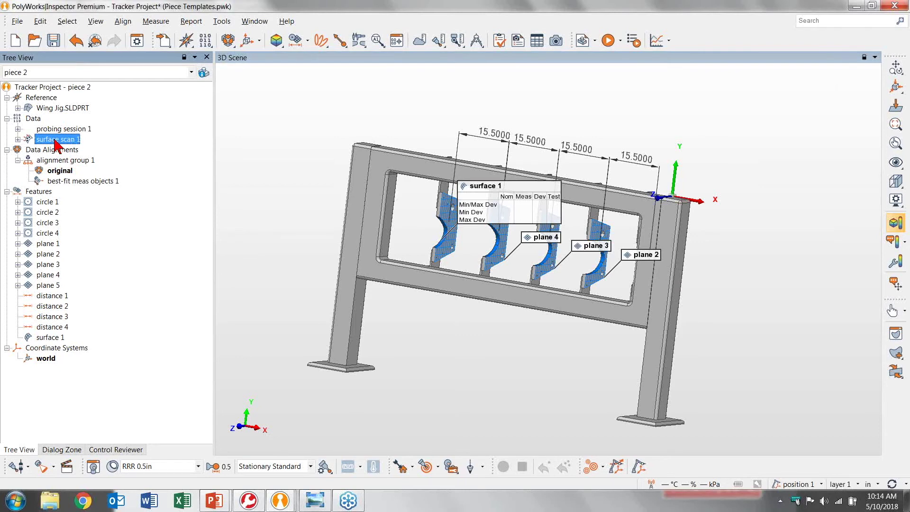
key(Delete)
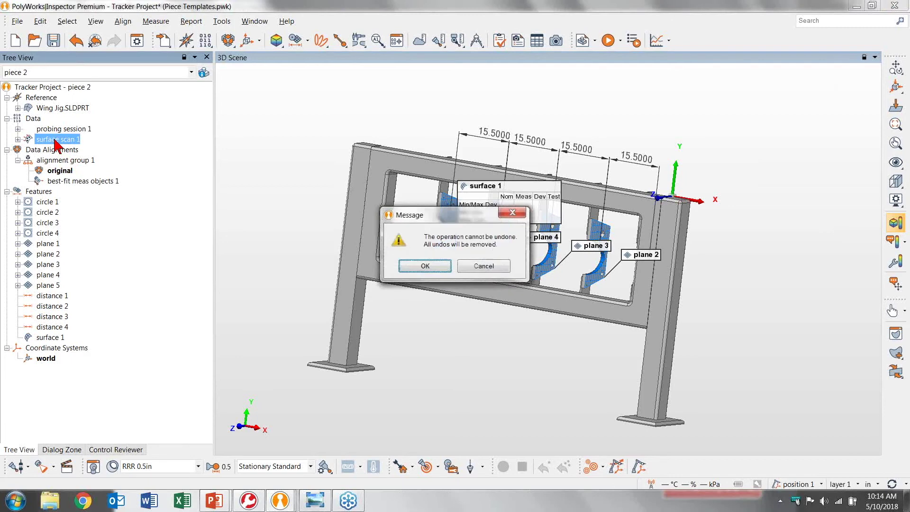
key(Return)
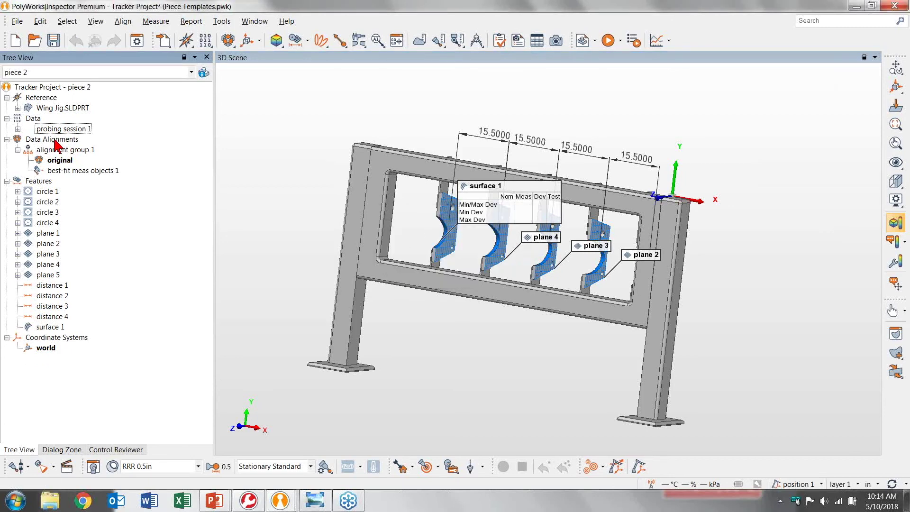
Turn on device simulation and play the inspection sequence for piece 2
click(67, 471)
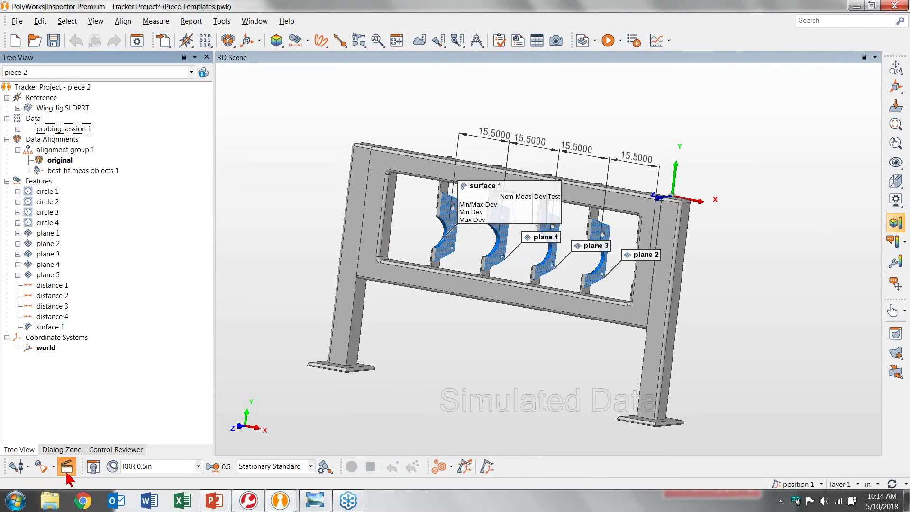
click(608, 46)
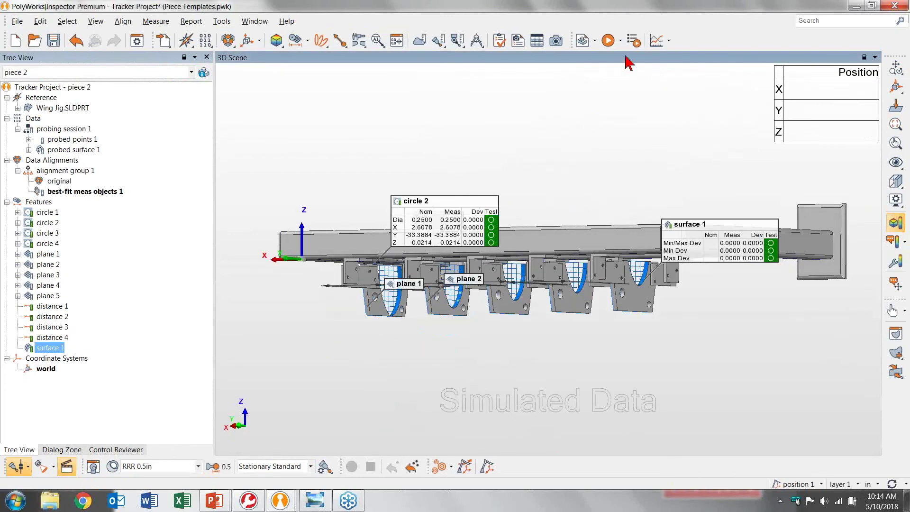
Save the changes to piece 2 and create a piece template named Tracker B copied from the current piece
click(595, 41)
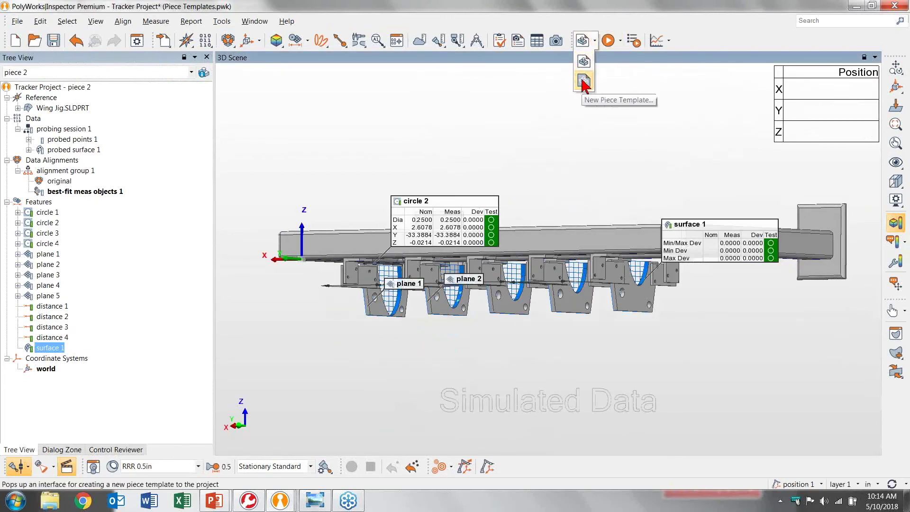
click(584, 80)
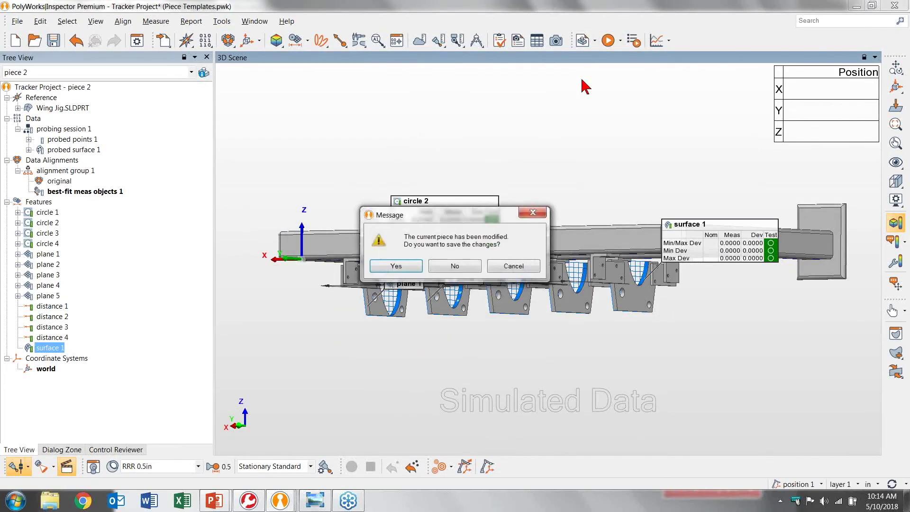
click(402, 267)
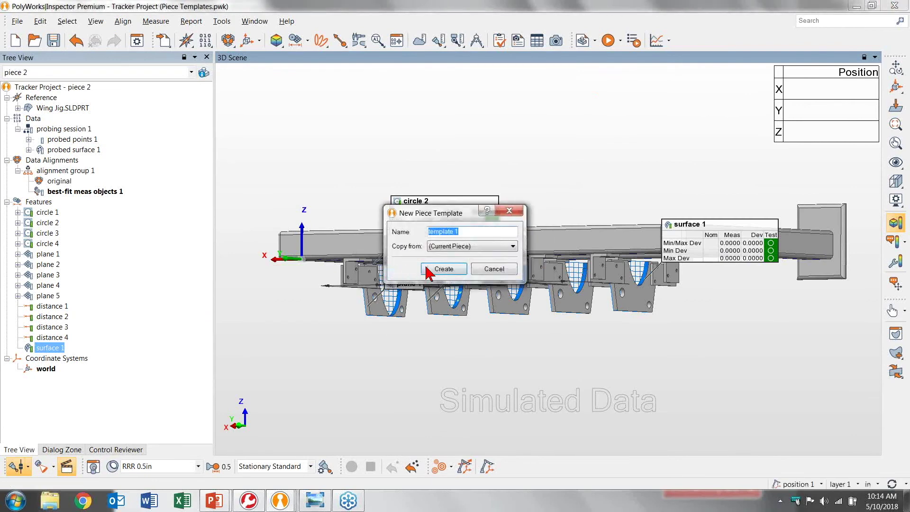
text(Tracker B)
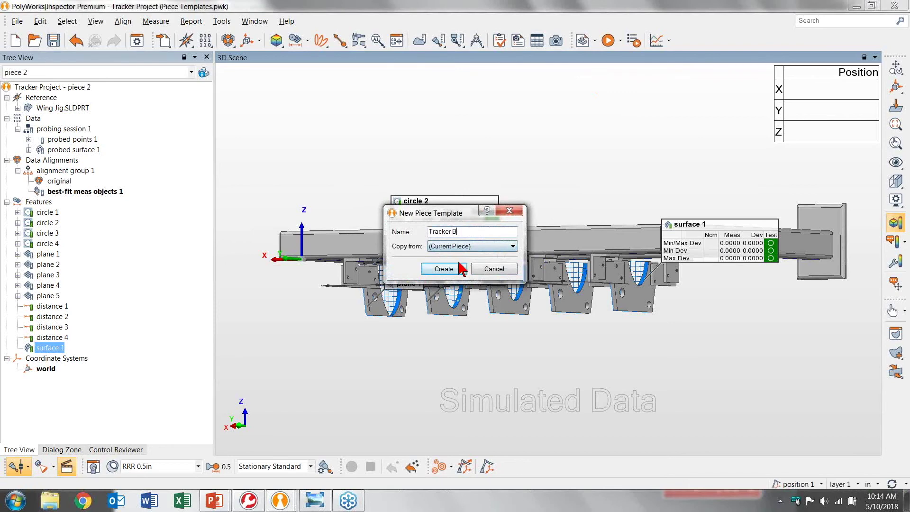
click(444, 269)
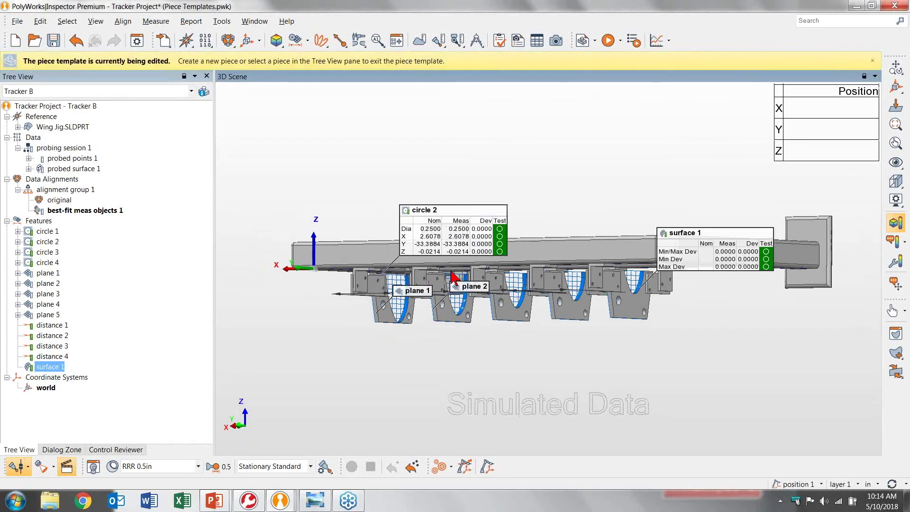
Save the template changes, review the piece templates offered as source for a new piece, and close the dialog without creating one
click(583, 41)
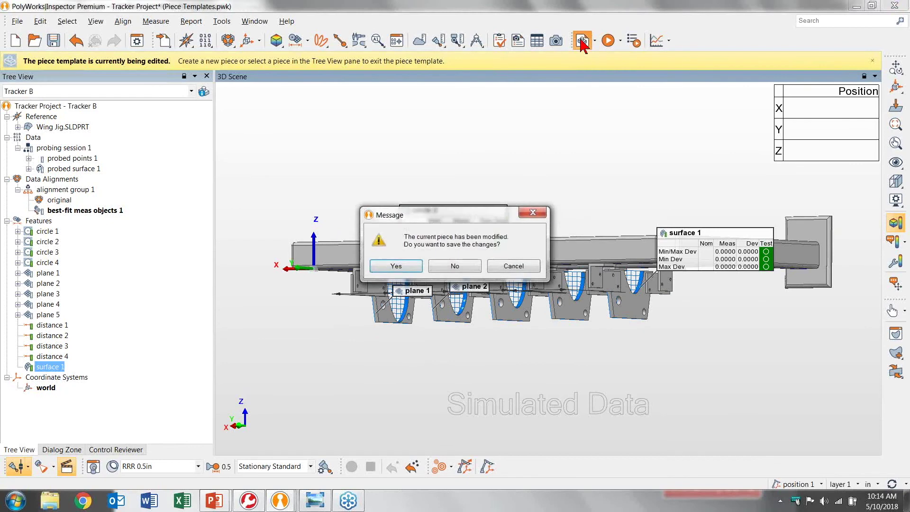
click(401, 269)
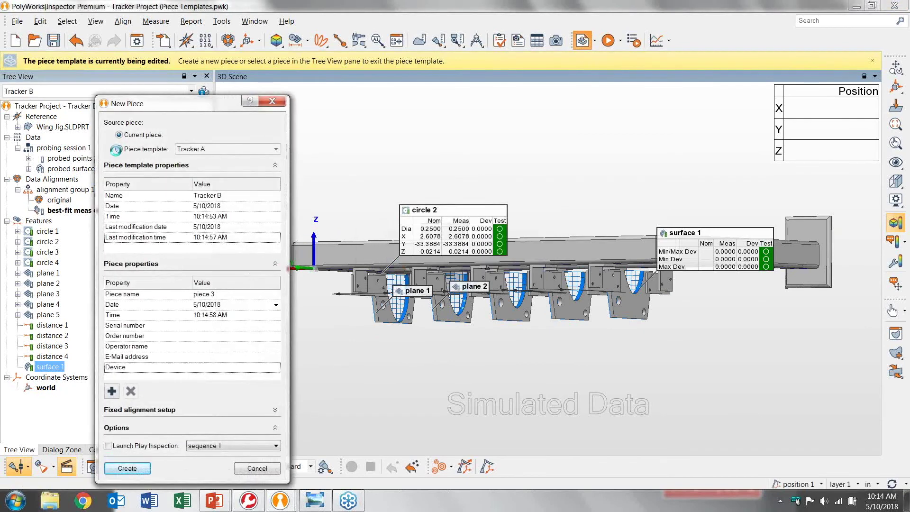
click(117, 150)
click(235, 152)
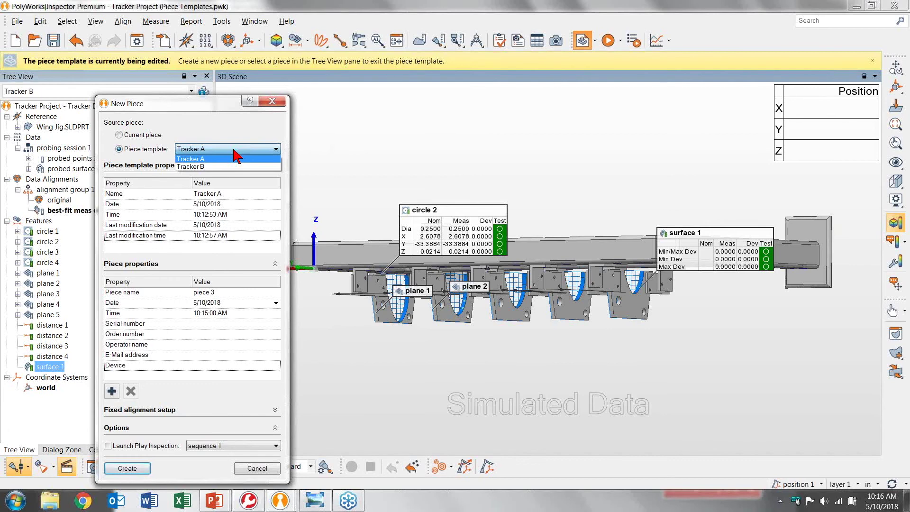
click(270, 105)
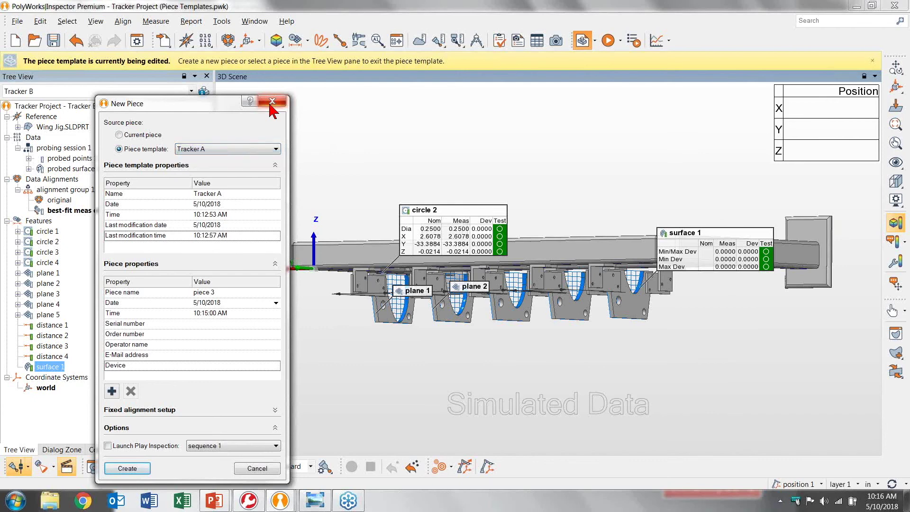
click(271, 103)
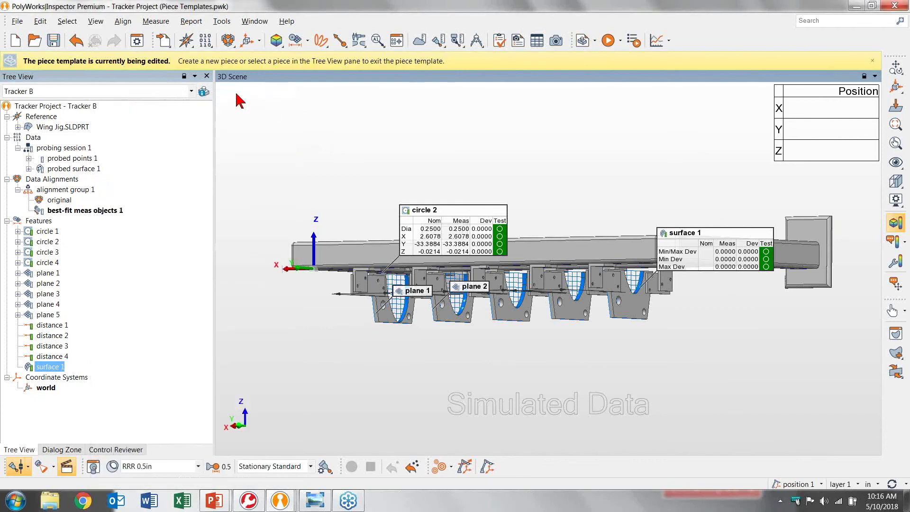
Review the project's templates and pieces, and select the Tracker A piece template in the project properties
click(191, 92)
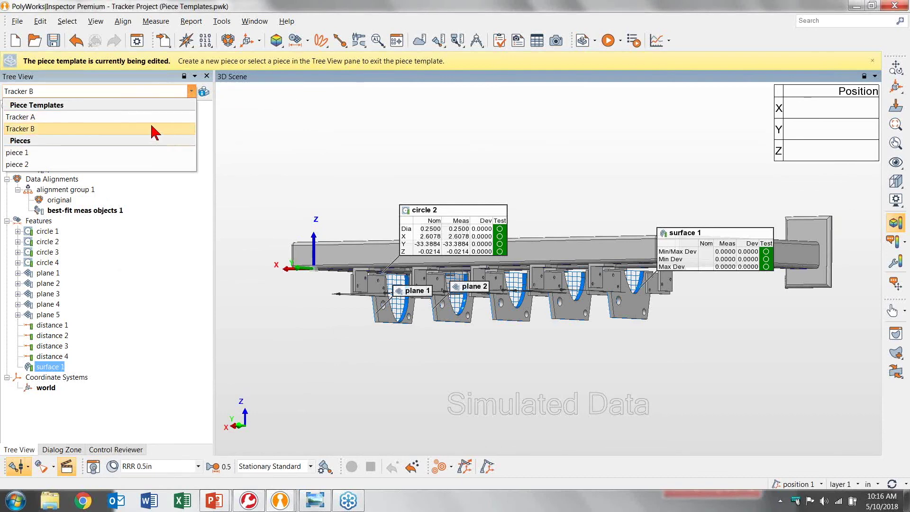
click(21, 24)
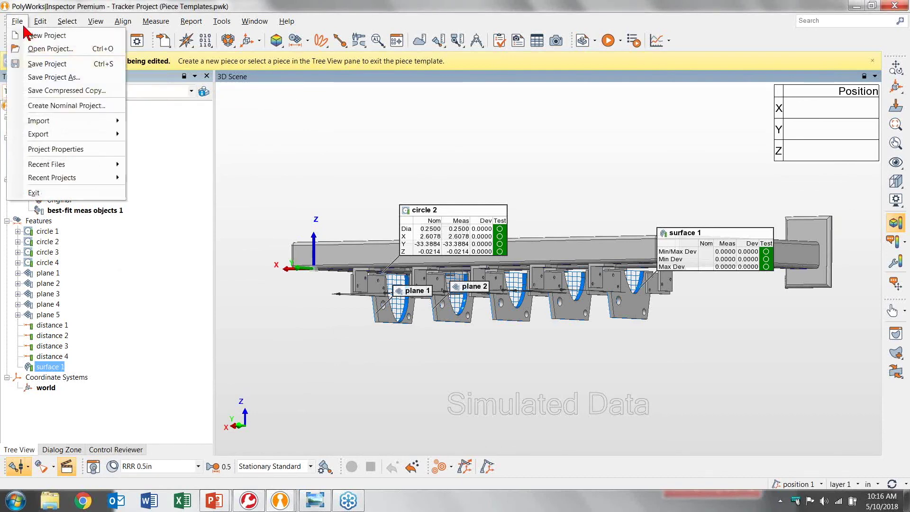
click(41, 151)
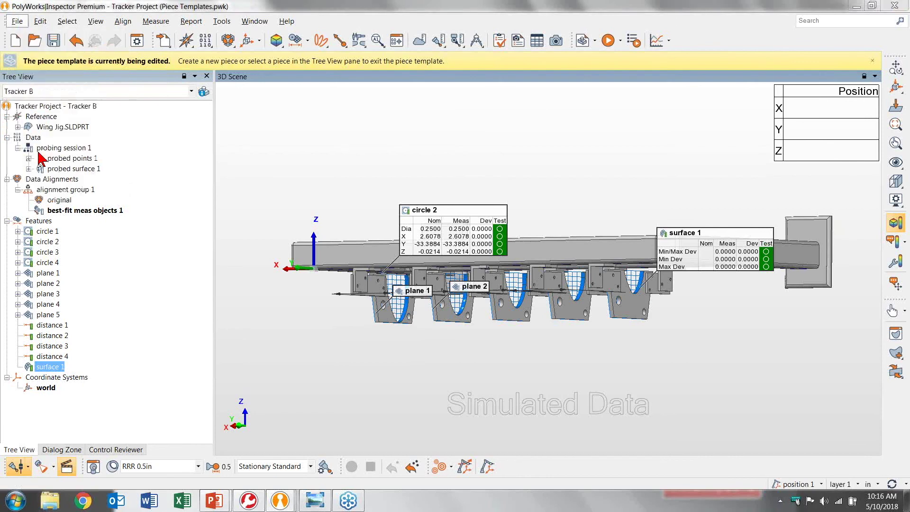
drag(232, 134, 285, 135)
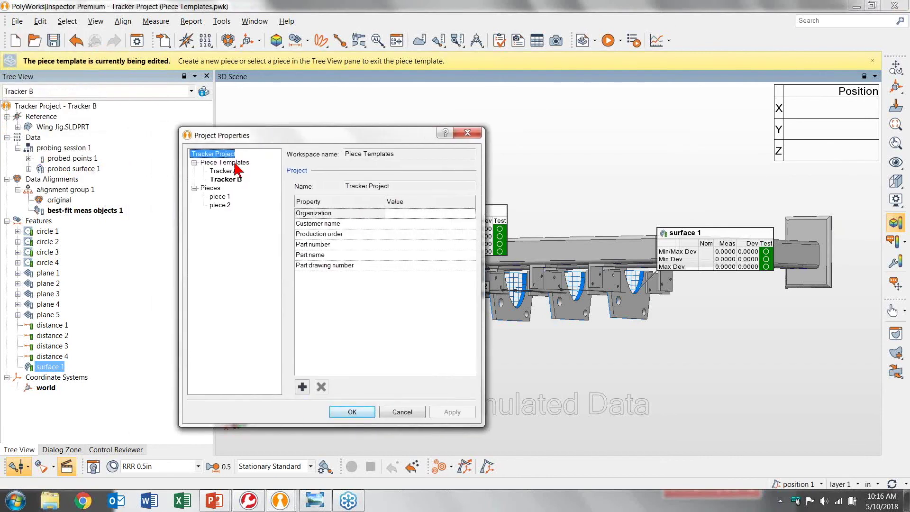
click(224, 163)
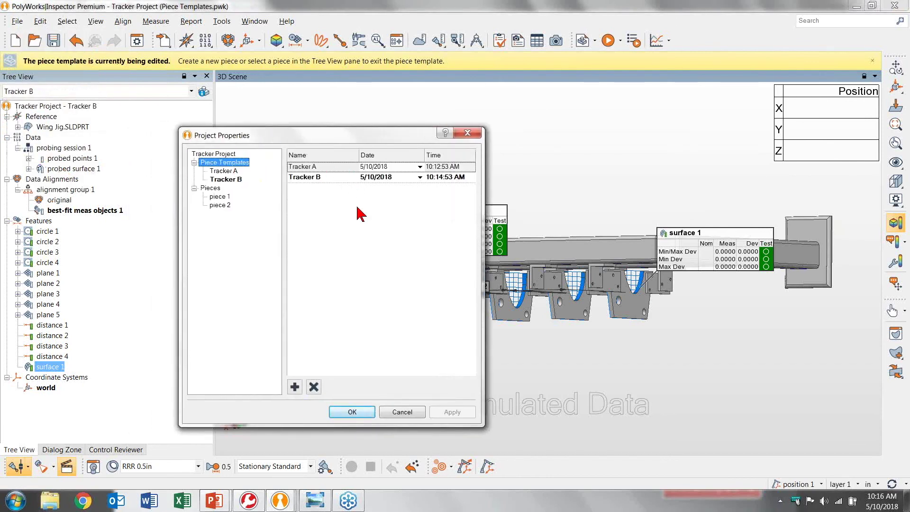
click(347, 166)
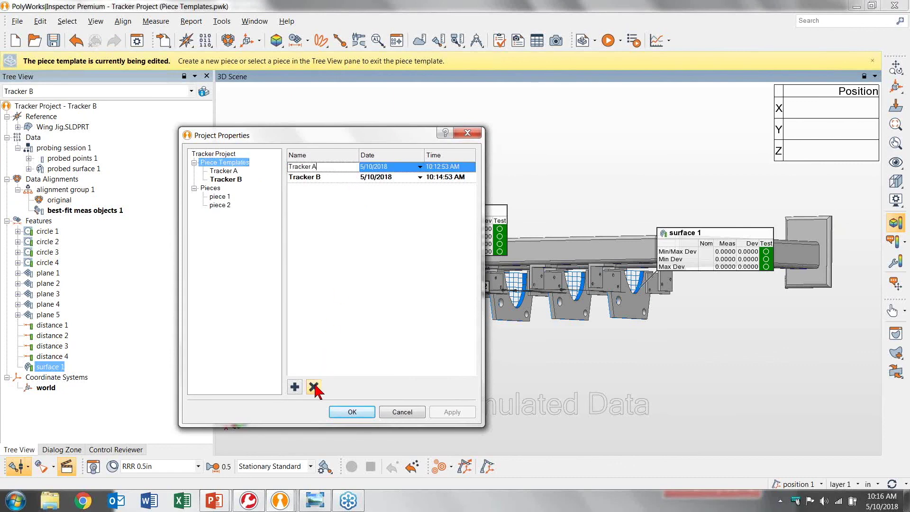